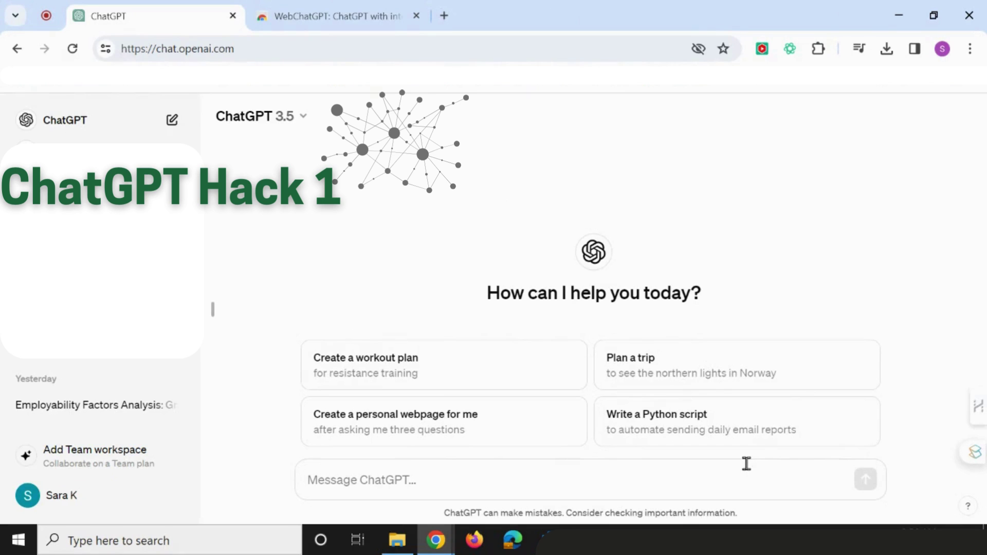
Switch to the tab showing the 'WebChatGPT: ChatGPT with internet access' store listing
{"action": "left_click", "coordinate": [326, 16]}
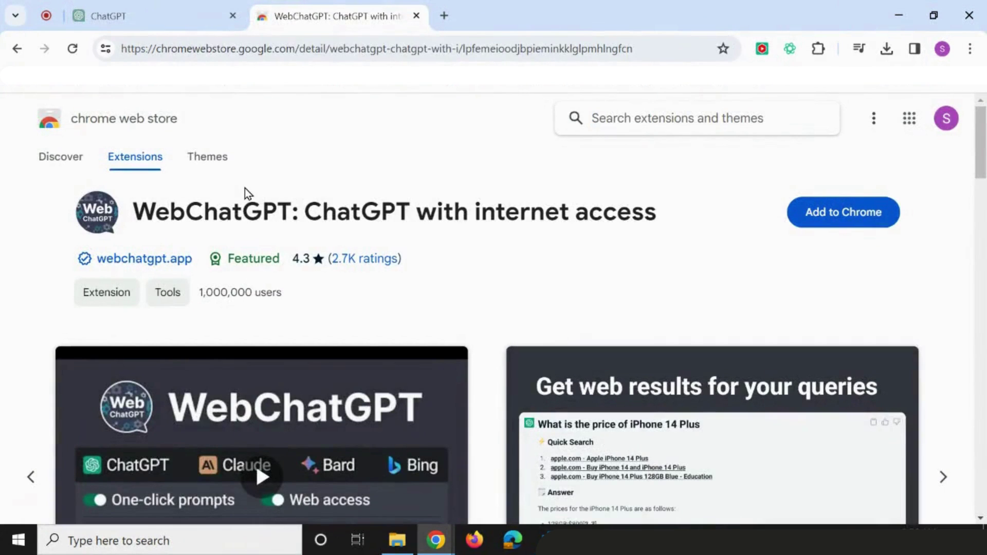
Install WebChatGPT into Chrome from its Web Store page, reached through the Google results
{"action": "left_click", "coordinate": [17, 51]}
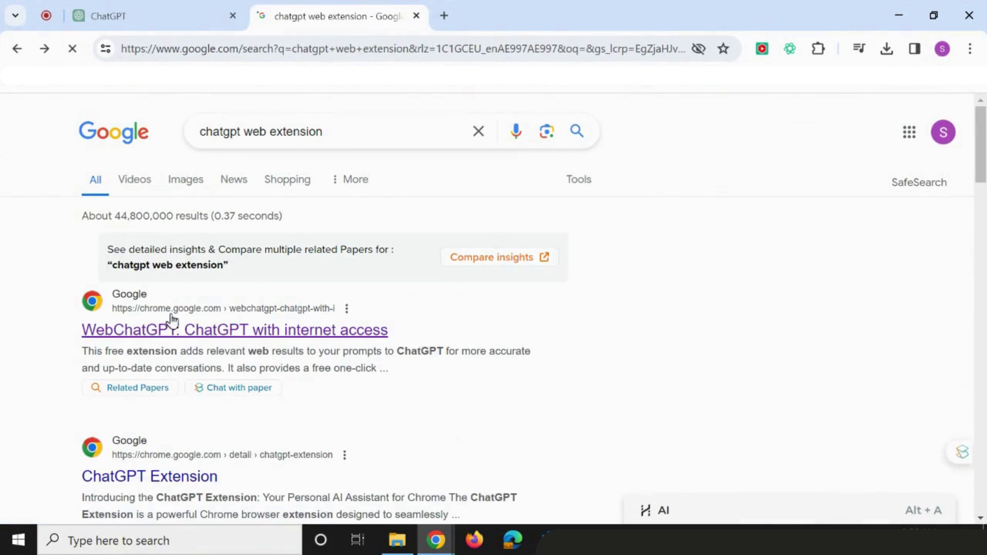
{"action": "left_click", "coordinate": [191, 339]}
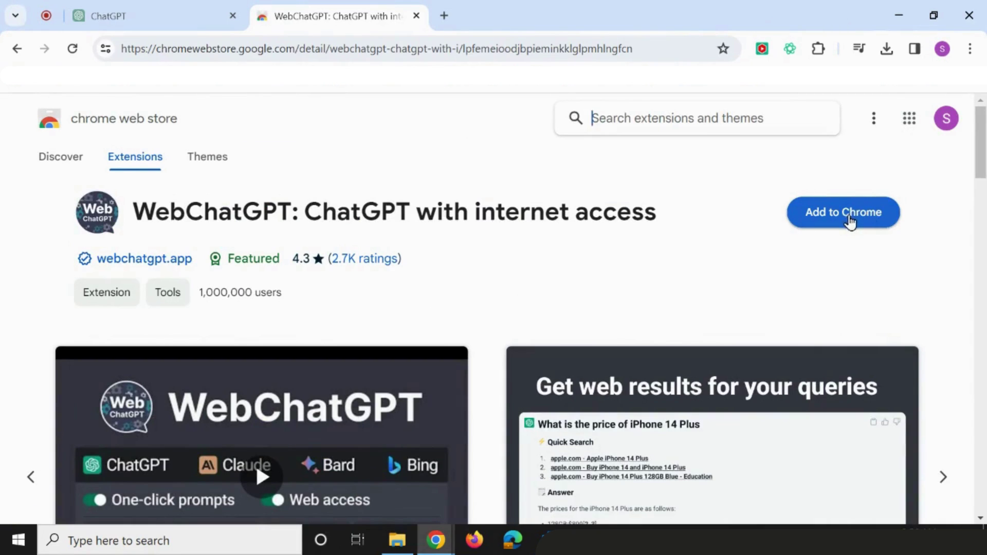
{"action": "left_click", "coordinate": [848, 220]}
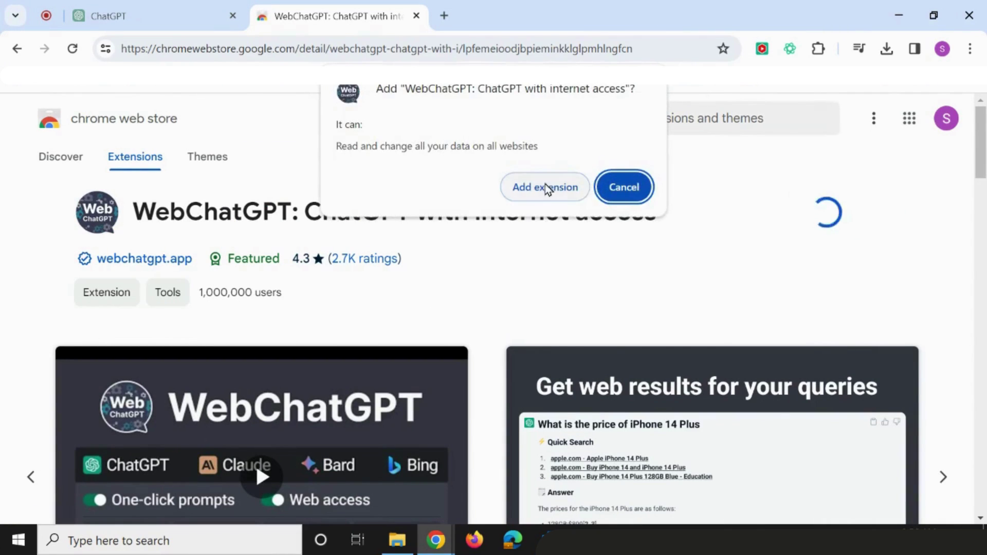
{"action": "left_click", "coordinate": [545, 188]}
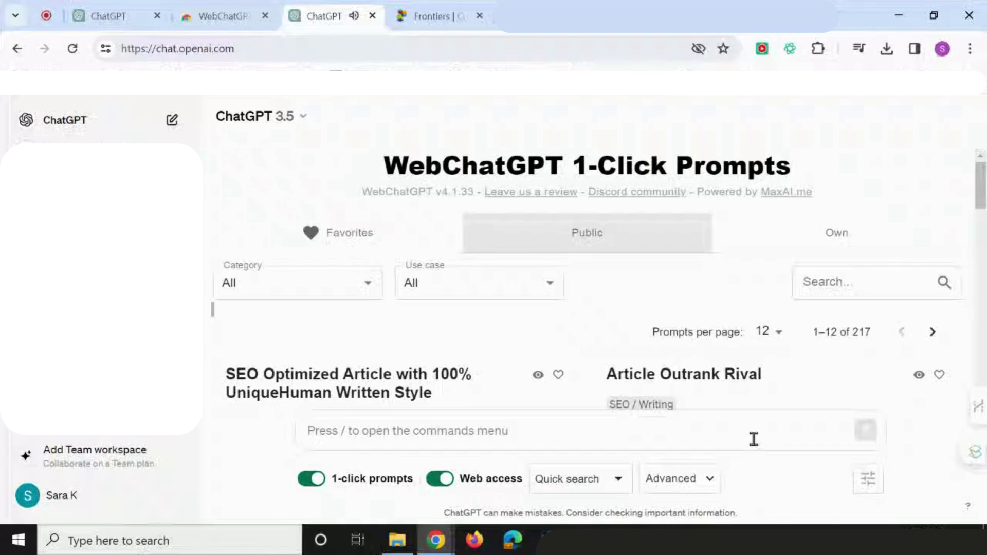
With web access on, ask for recent trends and developments in graduate employability for research
{"action": "left_click", "coordinate": [475, 436]}
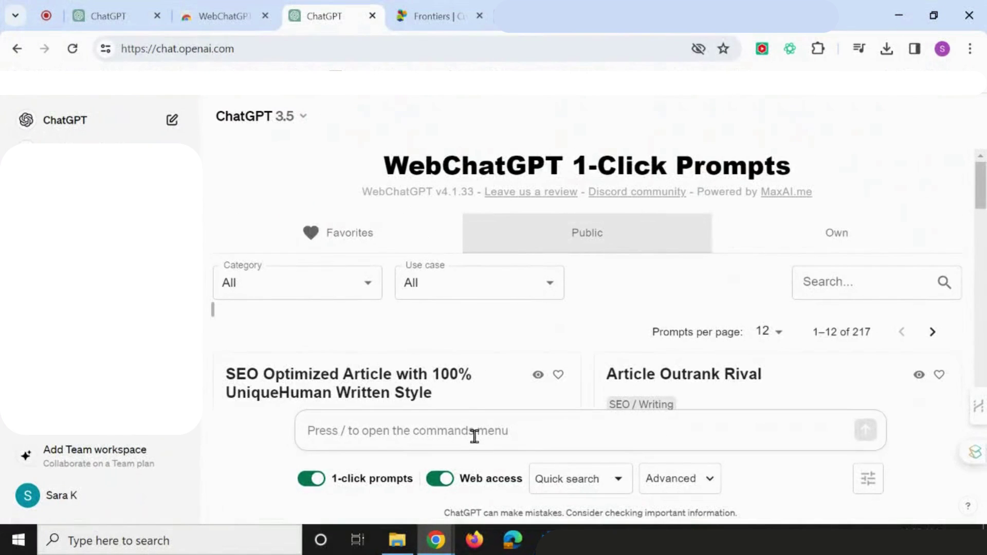
{"action": "type", "text": "Give"}
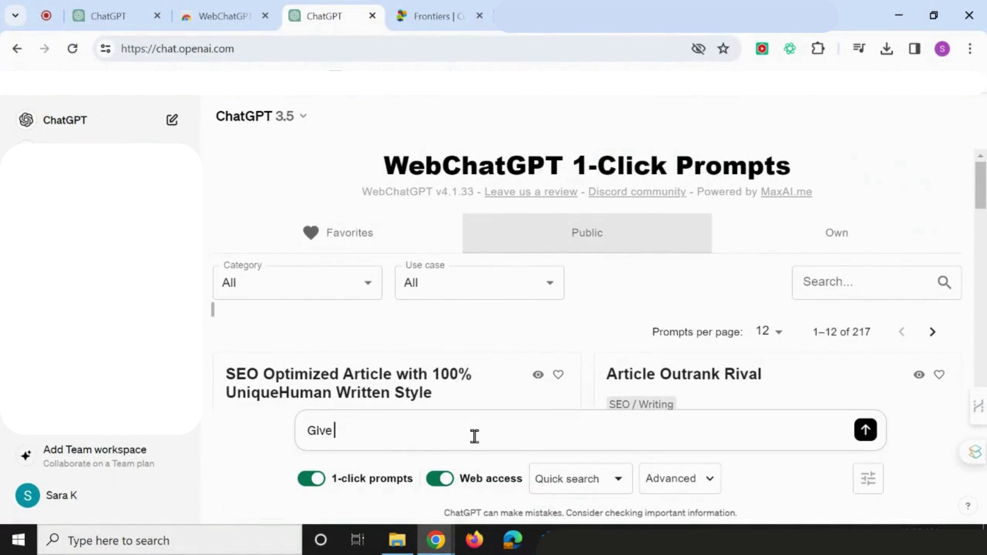
{"action": "type", "text": " me some recent trends and "}
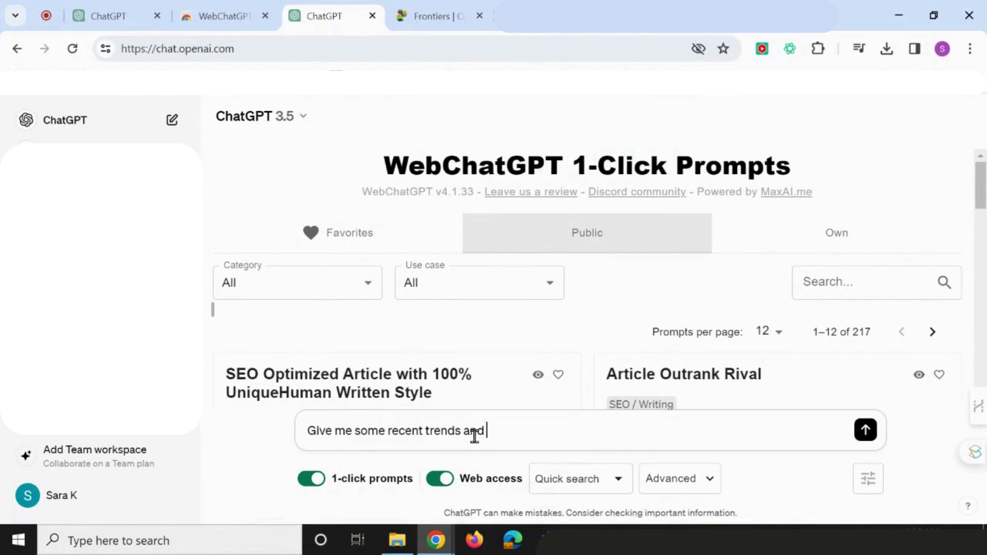
{"action": "type", "text": "developments"}
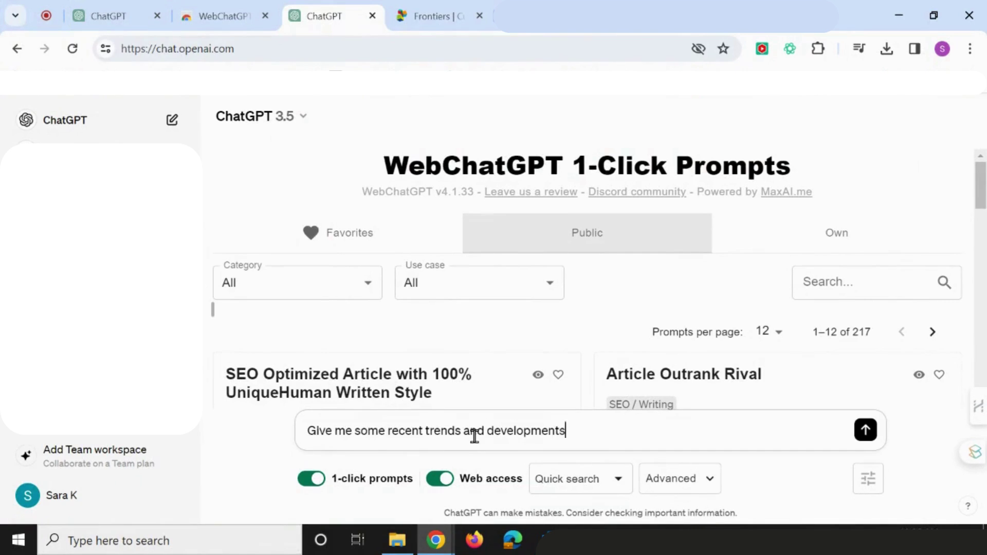
{"action": "type", "text": " in the field of gra"}
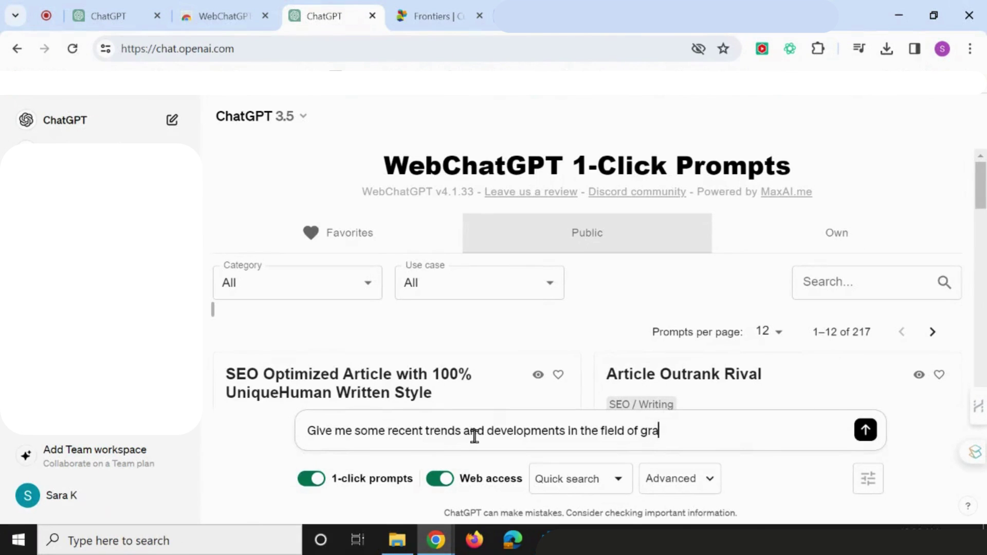
{"action": "type", "text": "duate employability"}
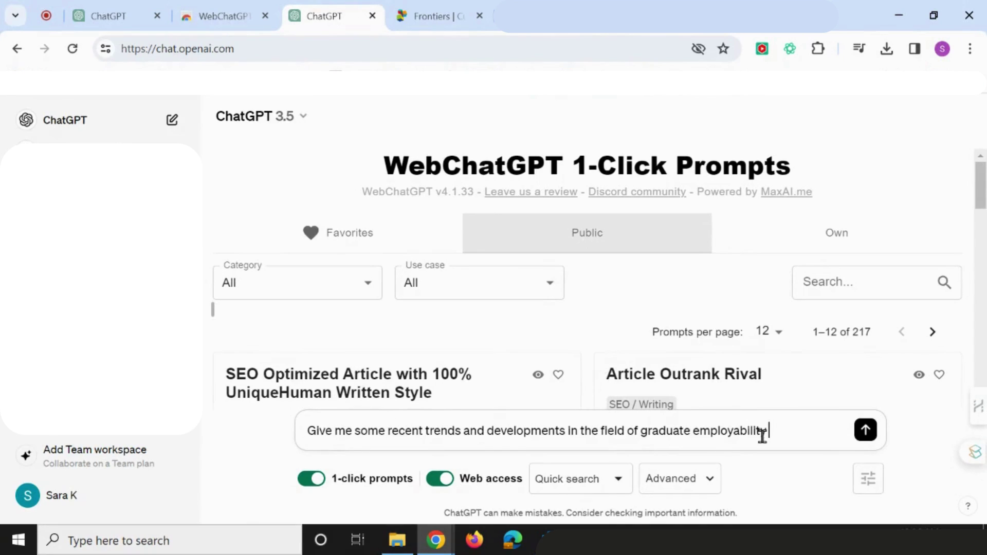
{"action": "type", "text": " for research"}
{"action": "left_click", "coordinate": [868, 431]}
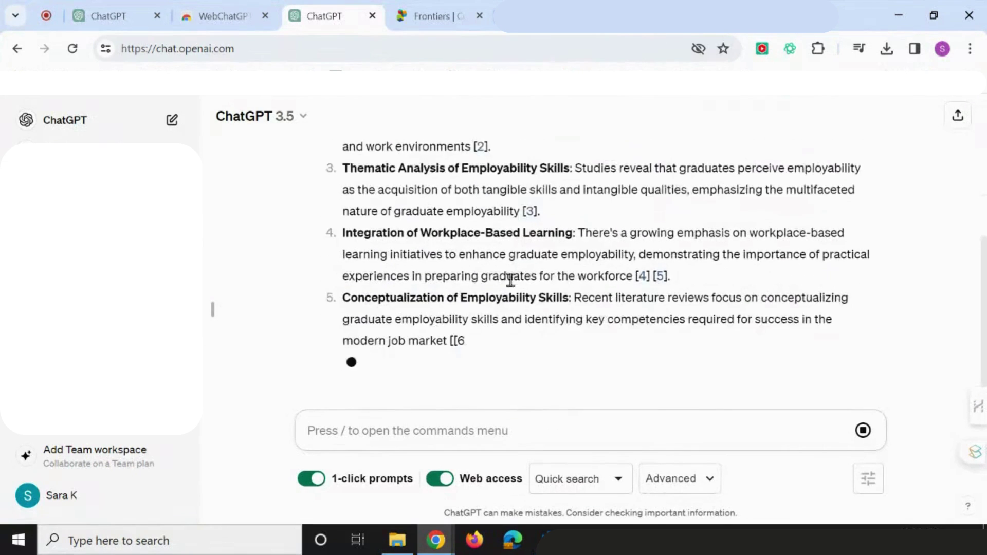
Open citation [1], the ResearchGate employability-skills conference paper, in a new tab
{"action": "scroll", "coordinate": [484, 254], "scroll_direction": "up", "scroll_amount": 5}
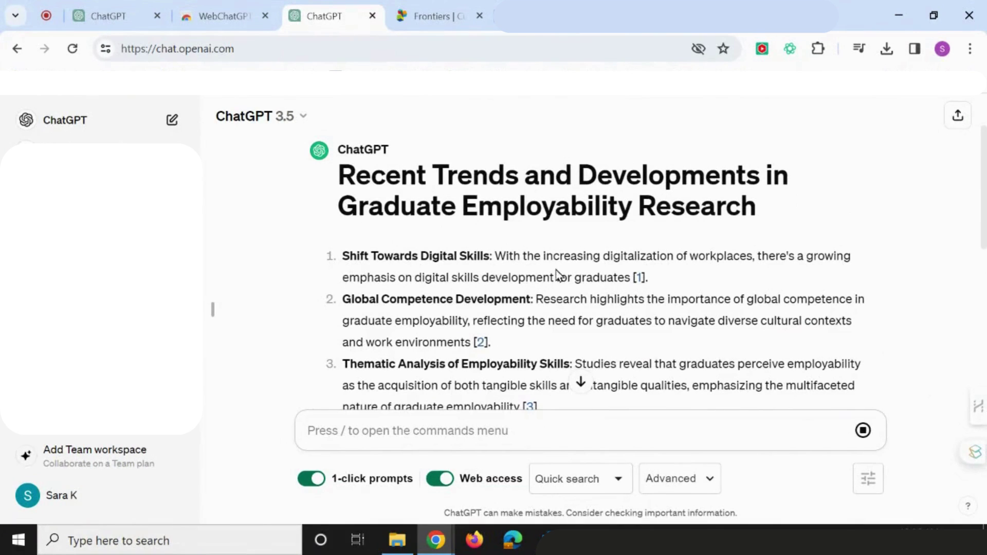
{"action": "left_click", "coordinate": [639, 278]}
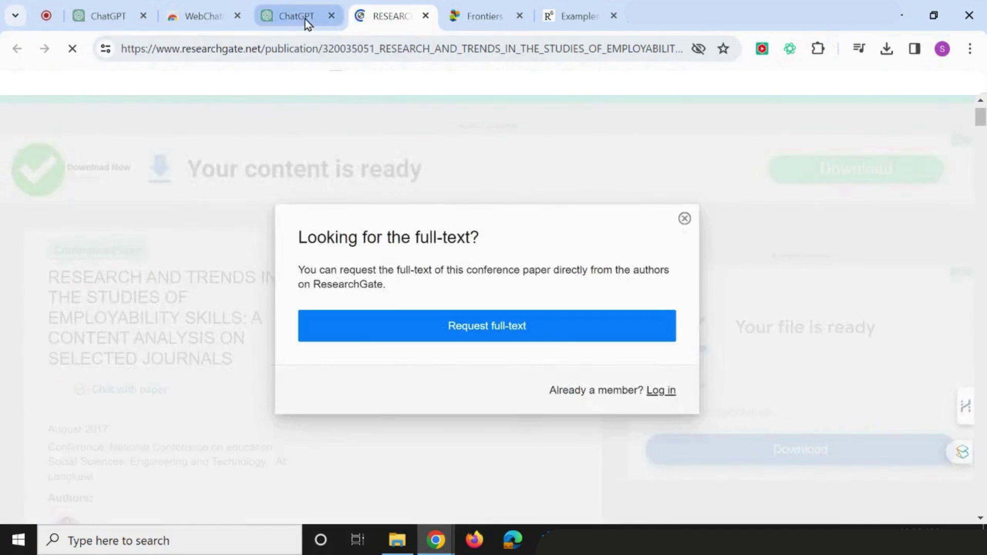
Open citation [2], the MDPI graduate employability review, skim it, and return to the ChatGPT chat
{"action": "left_click", "coordinate": [305, 20]}
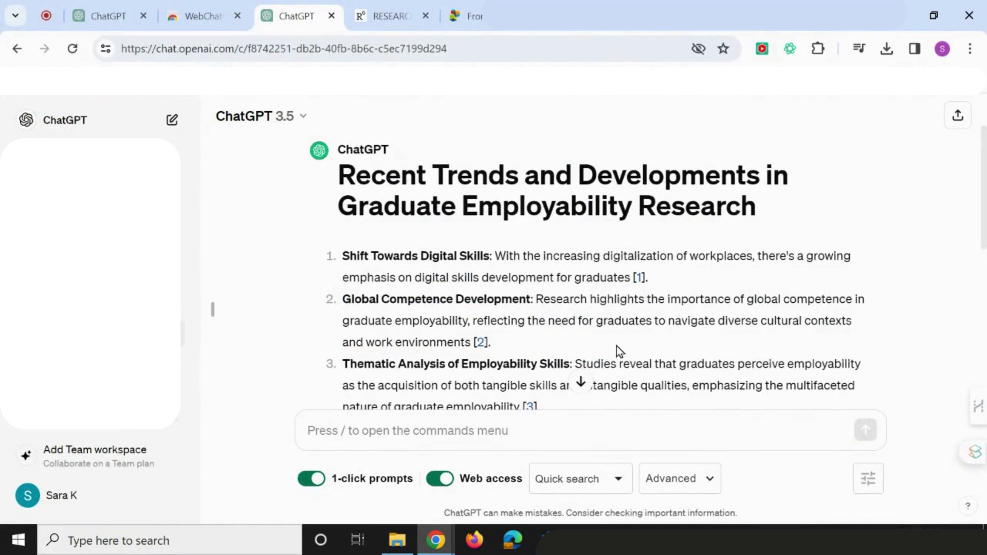
{"action": "left_click", "coordinate": [481, 341]}
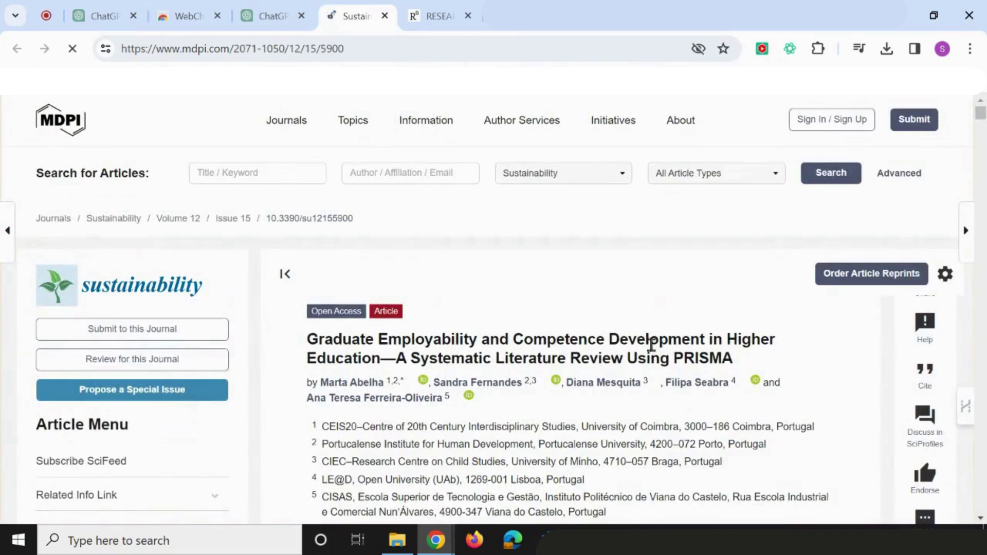
{"action": "scroll", "coordinate": [651, 344], "scroll_direction": "down", "scroll_amount": 1}
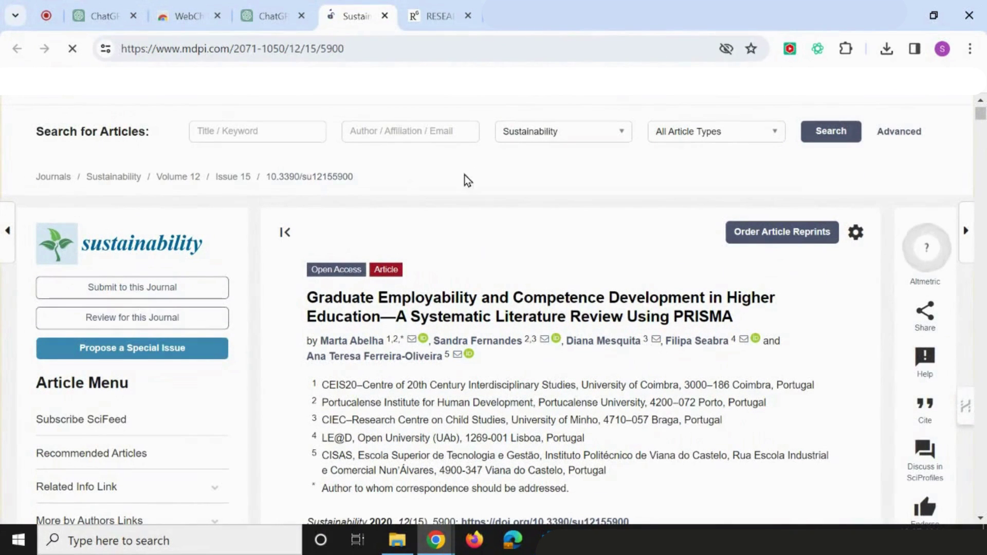
{"action": "left_click", "coordinate": [260, 18]}
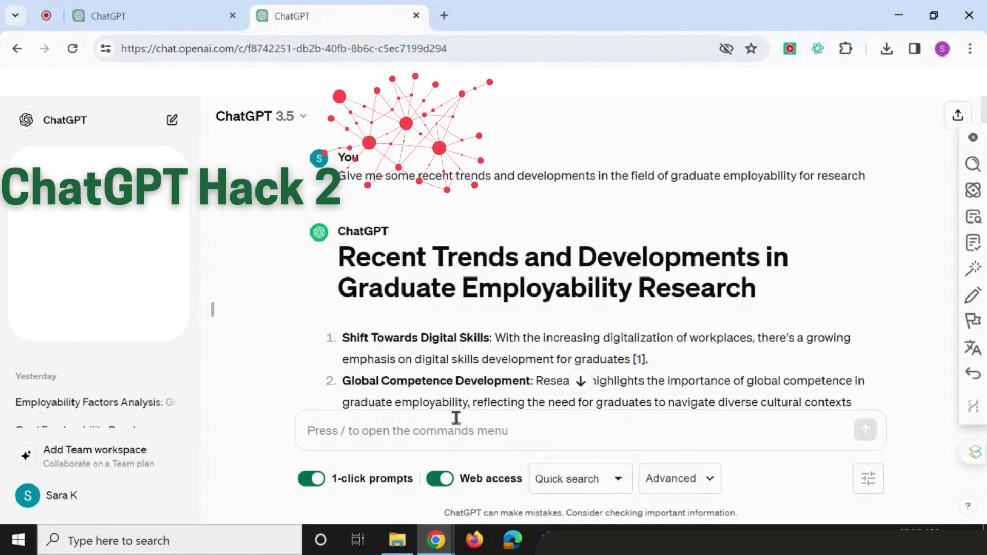
Open Customize ChatGPT from the profile menu, then bring up the Word document of research details
{"action": "left_click", "coordinate": [60, 499]}
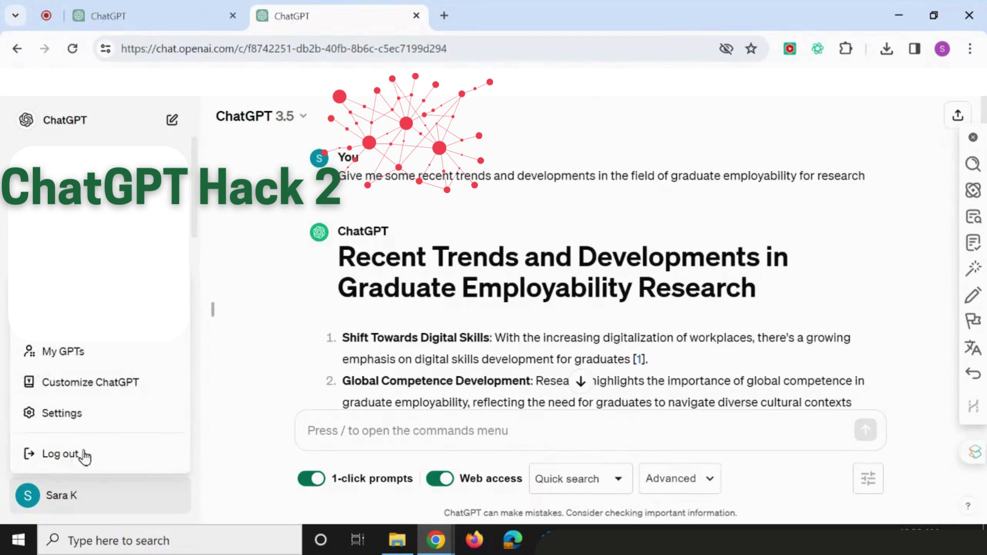
{"action": "left_click", "coordinate": [110, 386]}
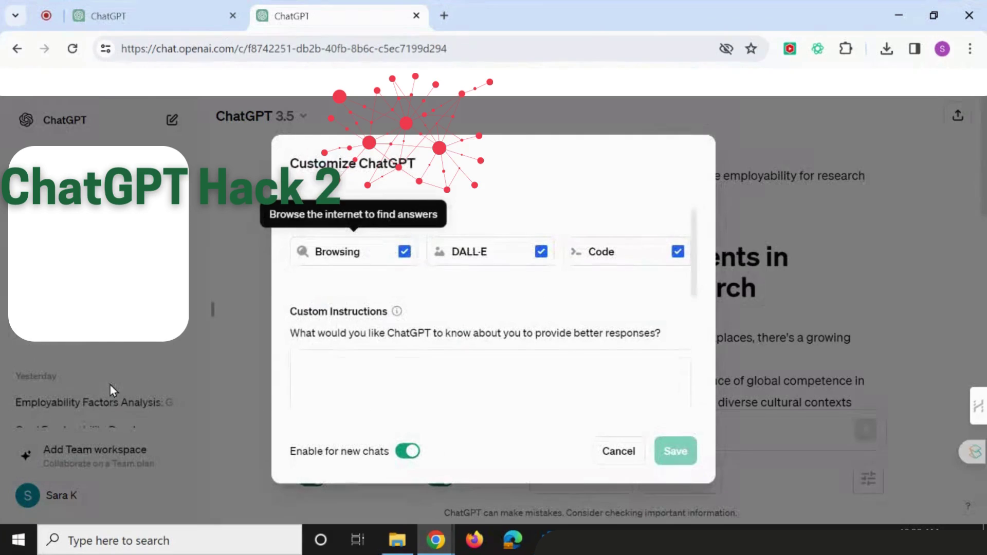
{"action": "scroll", "coordinate": [395, 311], "scroll_direction": "down", "scroll_amount": 2}
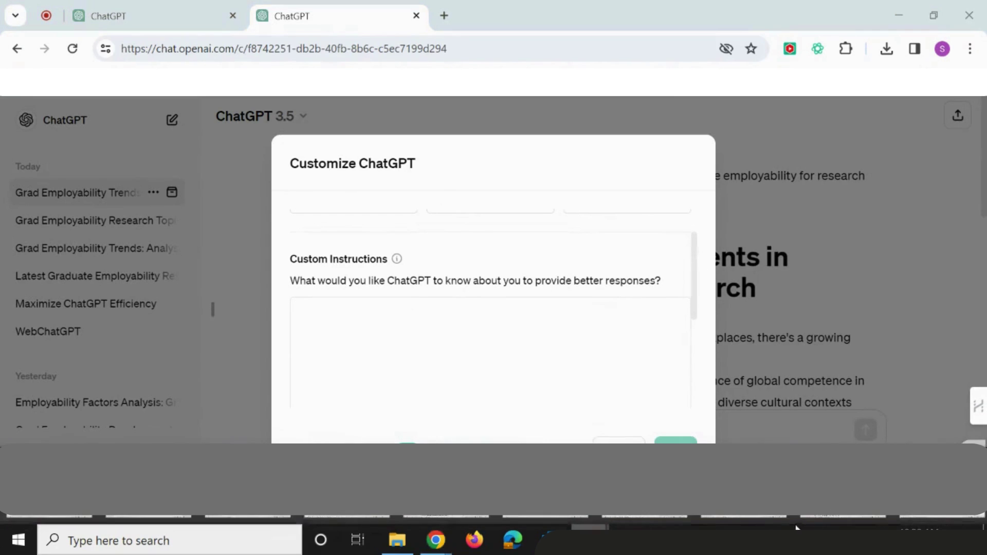
{"action": "left_click", "coordinate": [934, 516]}
Copy the five research-description paragraphs from Word into the first Custom Instructions field
{"action": "scroll", "coordinate": [642, 355], "scroll_direction": "up", "scroll_amount": 5}
{"action": "scroll", "coordinate": [642, 356], "scroll_direction": "up", "scroll_amount": 2}
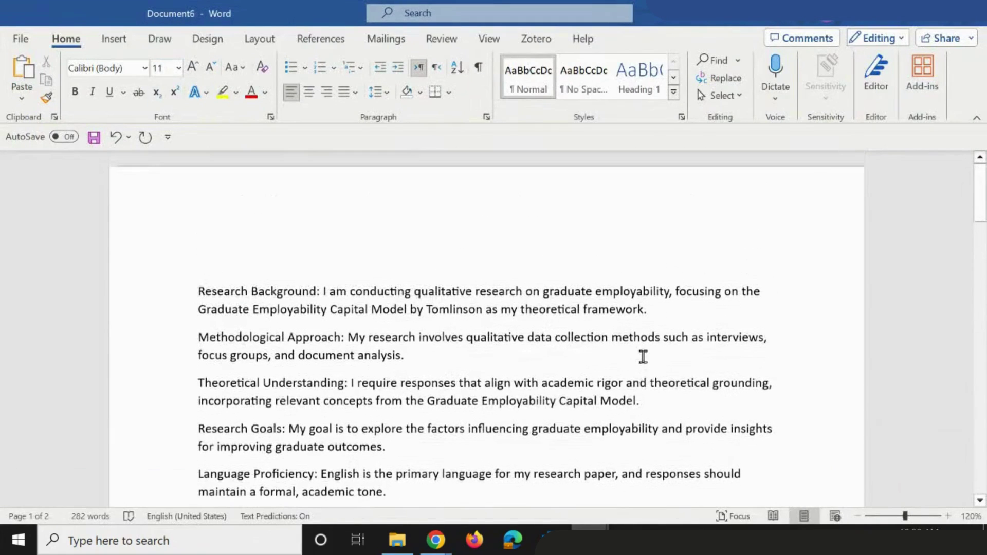
{"action": "left_click_drag", "start_coordinate": [641, 355], "coordinate": [441, 434]}
{"action": "left_click", "coordinate": [389, 491]}
{"action": "left_click_drag", "start_coordinate": [389, 492], "coordinate": [200, 300]}
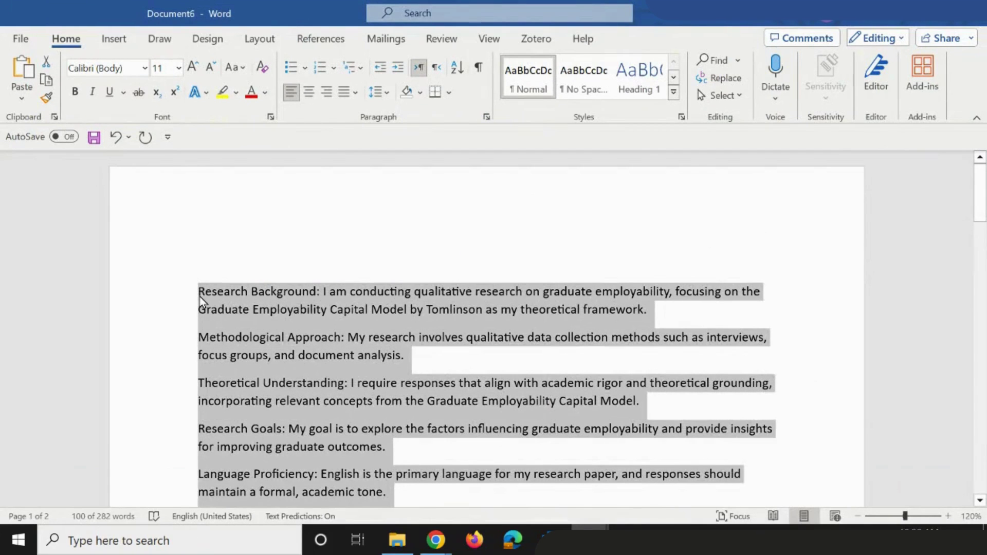
{"action": "key", "text": "ctrl+c"}
{"action": "key", "text": "alt+Tab"}
{"action": "key", "text": "ctrl+v"}
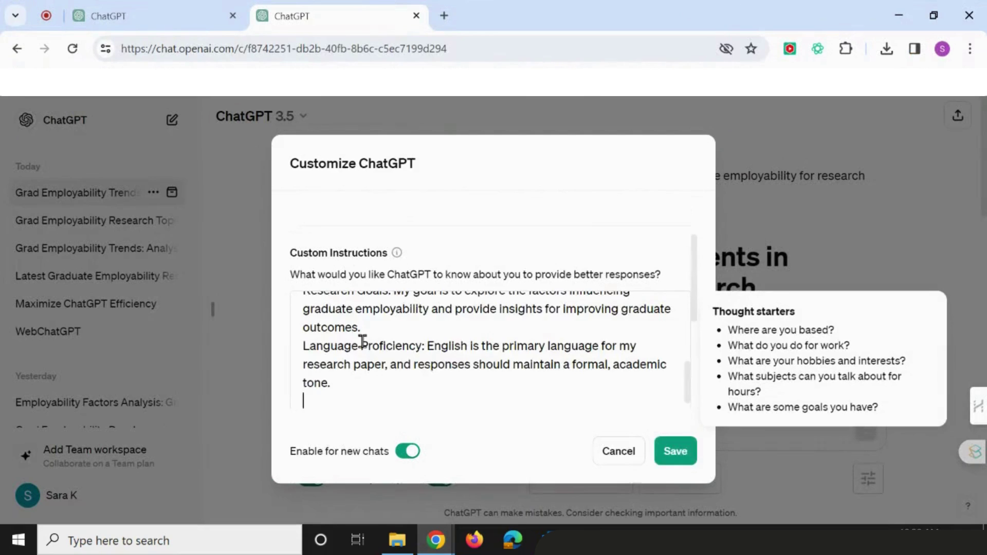
Add a blank line after the first paragraph and scroll down to the response-preferences box
{"action": "scroll", "coordinate": [362, 341], "scroll_direction": "up", "scroll_amount": 5}
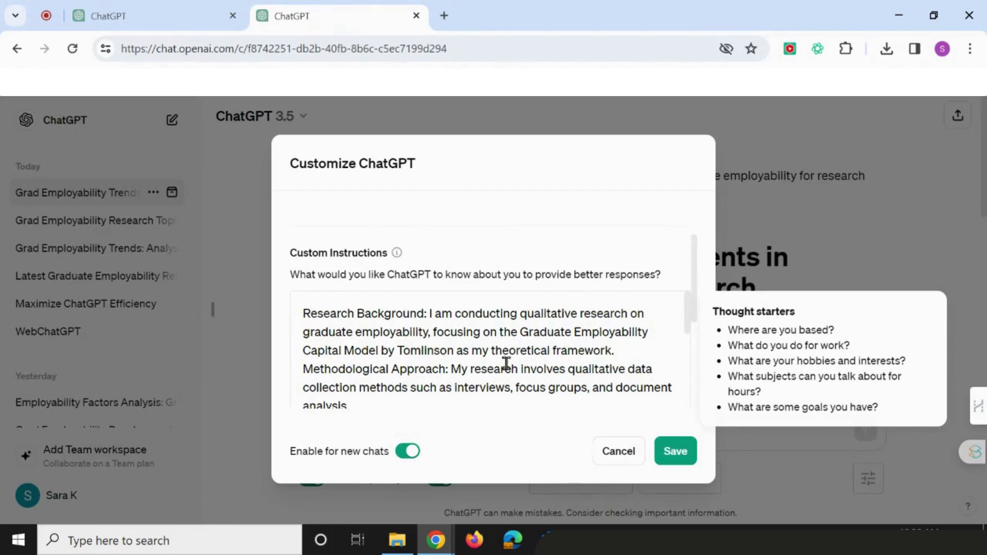
{"action": "left_click", "coordinate": [620, 354]}
{"action": "key", "text": "Return"}
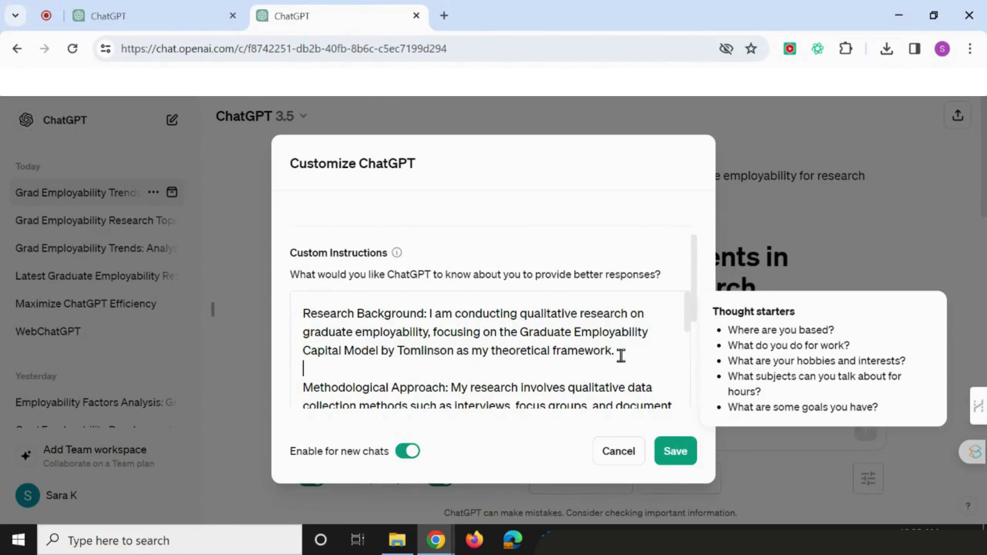
{"action": "scroll", "coordinate": [620, 355], "scroll_direction": "down", "scroll_amount": 2}
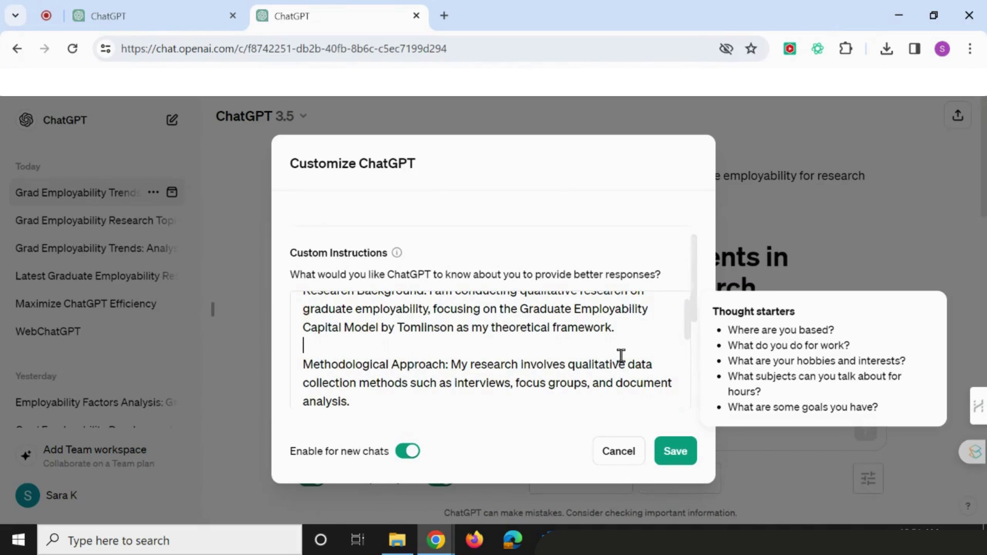
{"action": "scroll", "coordinate": [621, 355], "scroll_direction": "down", "scroll_amount": 2}
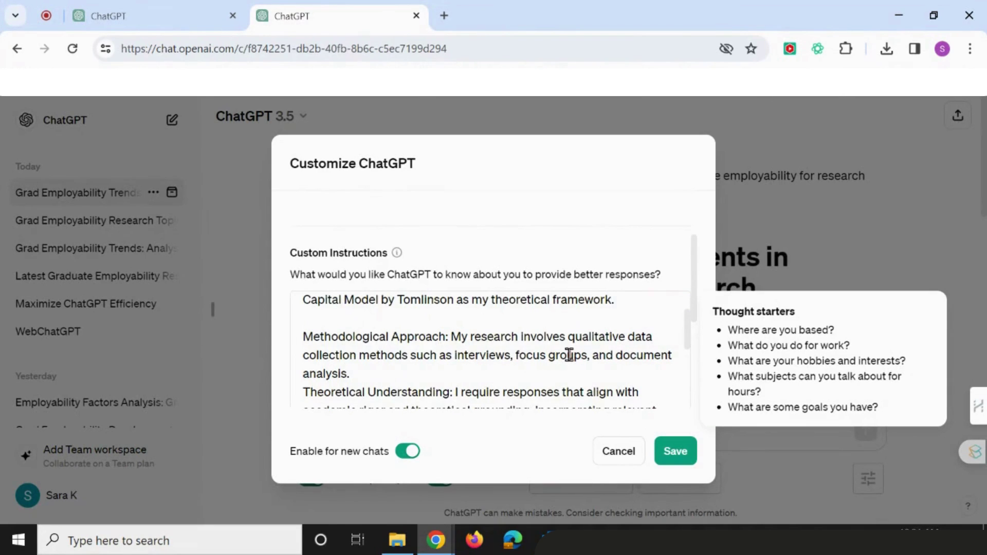
{"action": "scroll", "coordinate": [516, 368], "scroll_direction": "down", "scroll_amount": 2}
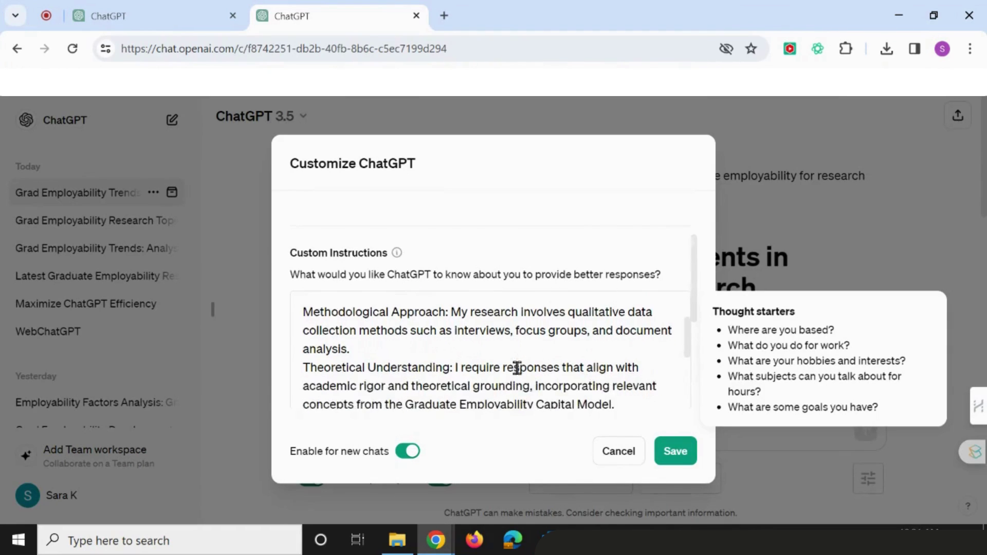
{"action": "scroll", "coordinate": [516, 367], "scroll_direction": "down", "scroll_amount": 1}
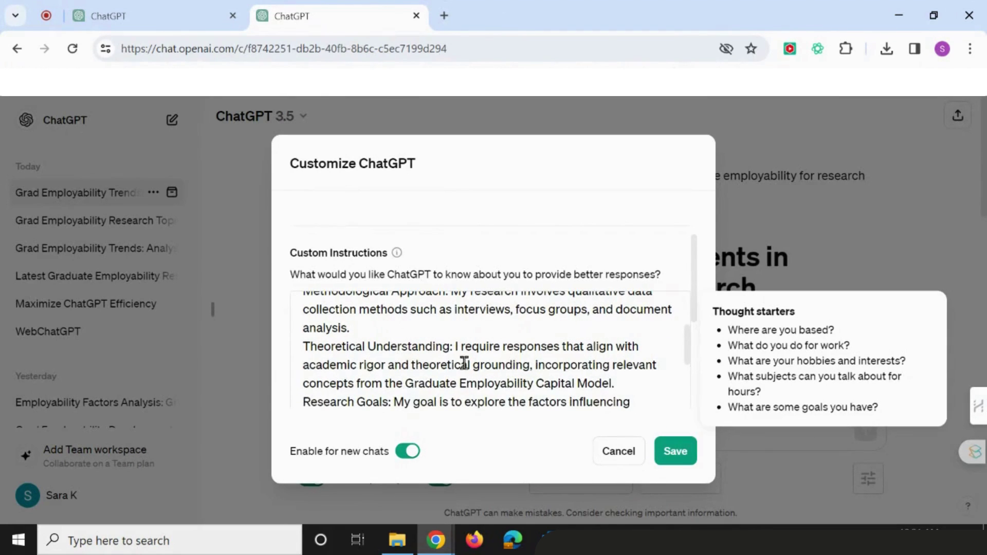
{"action": "scroll", "coordinate": [464, 363], "scroll_direction": "down", "scroll_amount": 2}
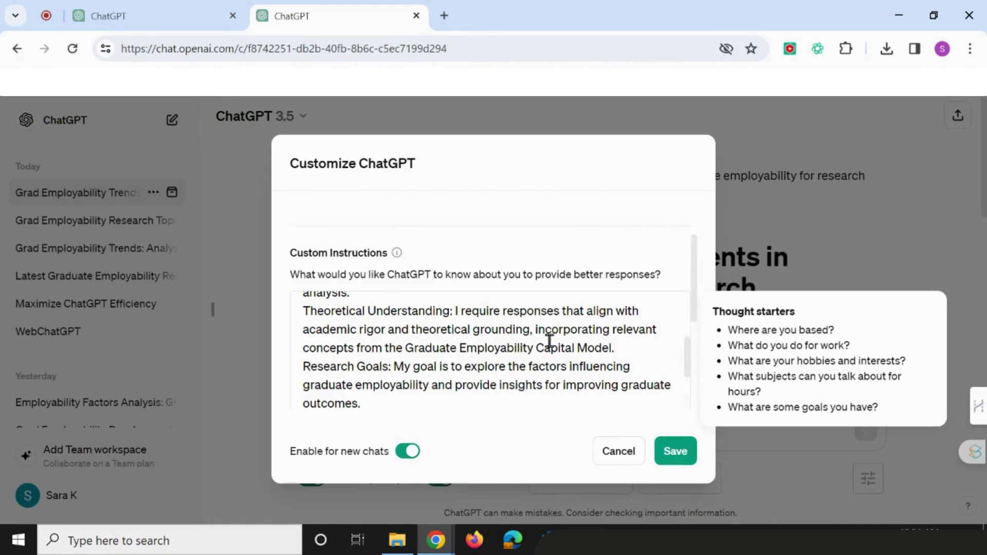
{"action": "scroll", "coordinate": [547, 359], "scroll_direction": "down", "scroll_amount": 2}
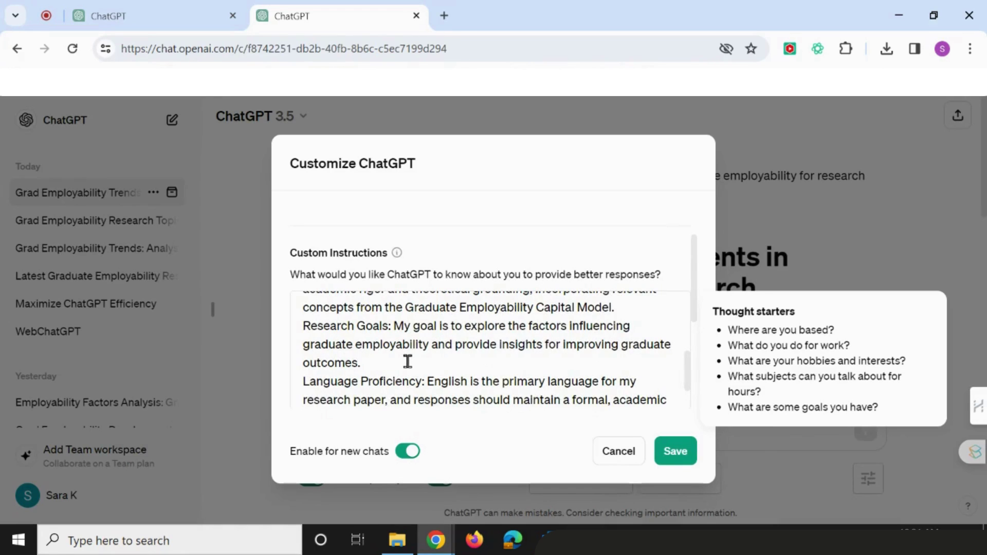
{"action": "scroll", "coordinate": [407, 361], "scroll_direction": "down", "scroll_amount": 1}
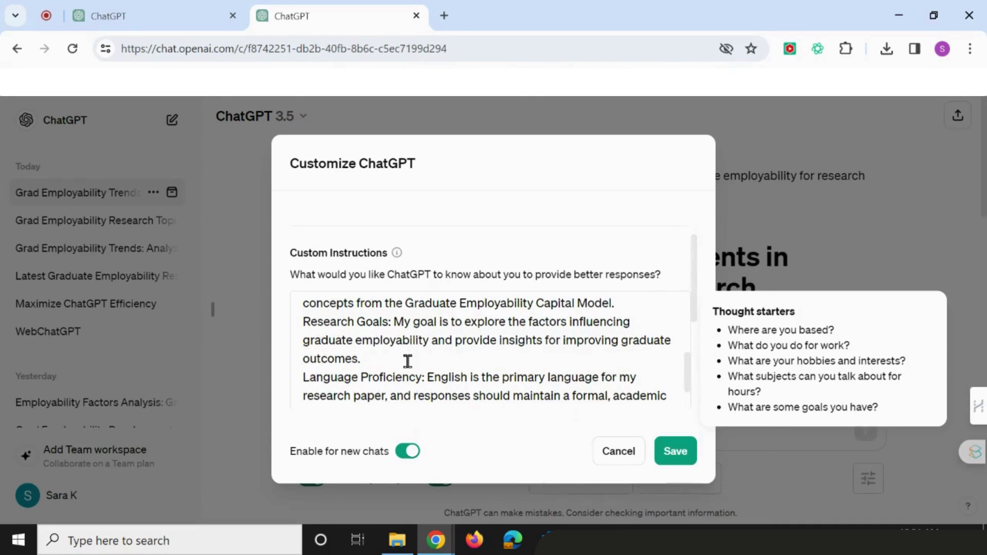
{"action": "scroll", "coordinate": [408, 361], "scroll_direction": "down", "scroll_amount": 1}
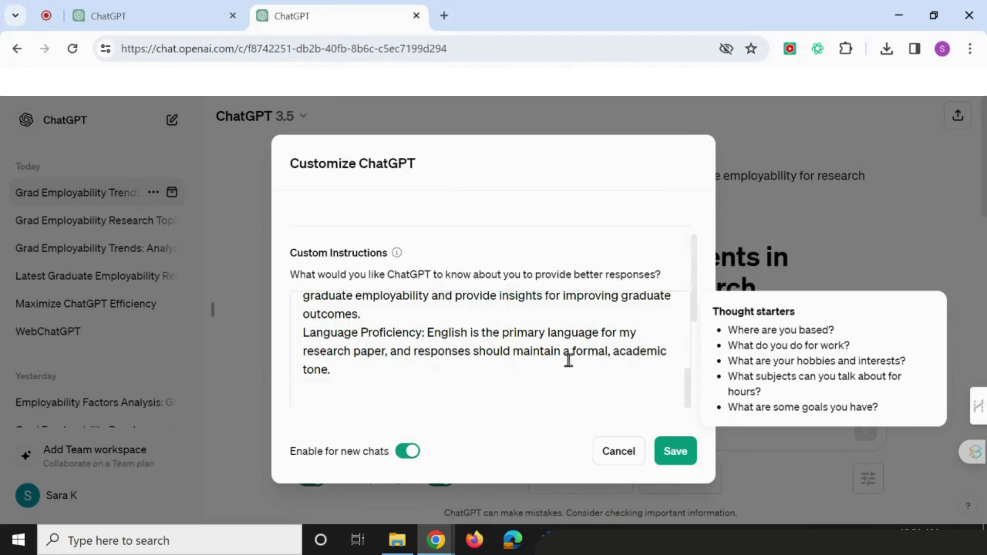
{"action": "scroll", "coordinate": [567, 359], "scroll_direction": "down", "scroll_amount": 4}
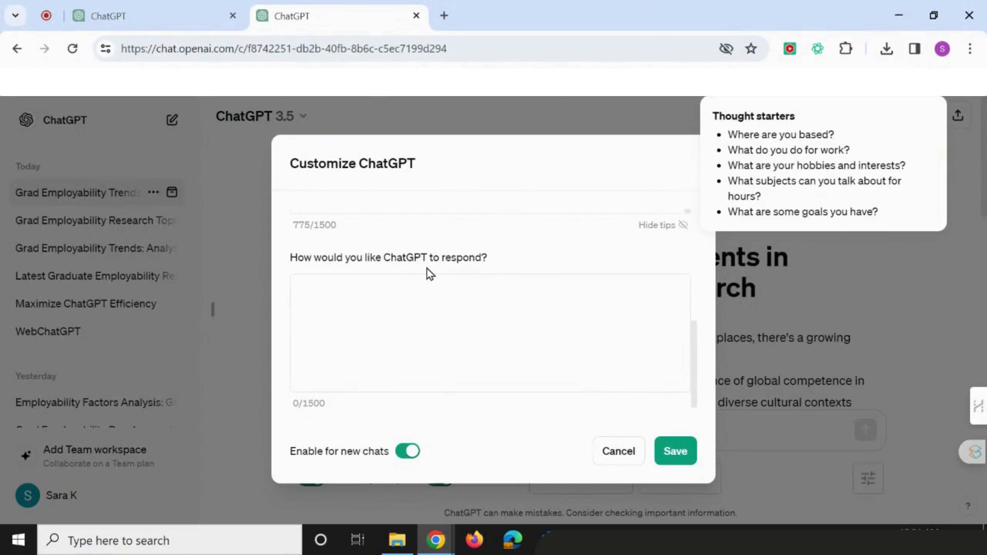
Paste the academic research assistant response preferences, review them, and save the custom instructions
{"action": "left_click", "coordinate": [416, 308]}
{"action": "key", "text": "ctrl+v"}
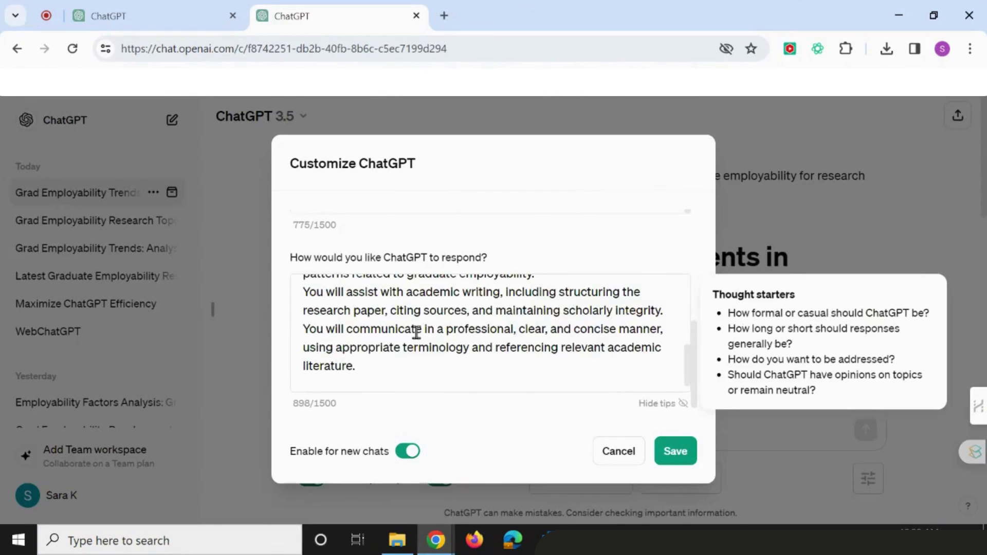
{"action": "scroll", "coordinate": [416, 333], "scroll_direction": "up", "scroll_amount": 5}
{"action": "scroll", "coordinate": [416, 333], "scroll_direction": "up", "scroll_amount": 1}
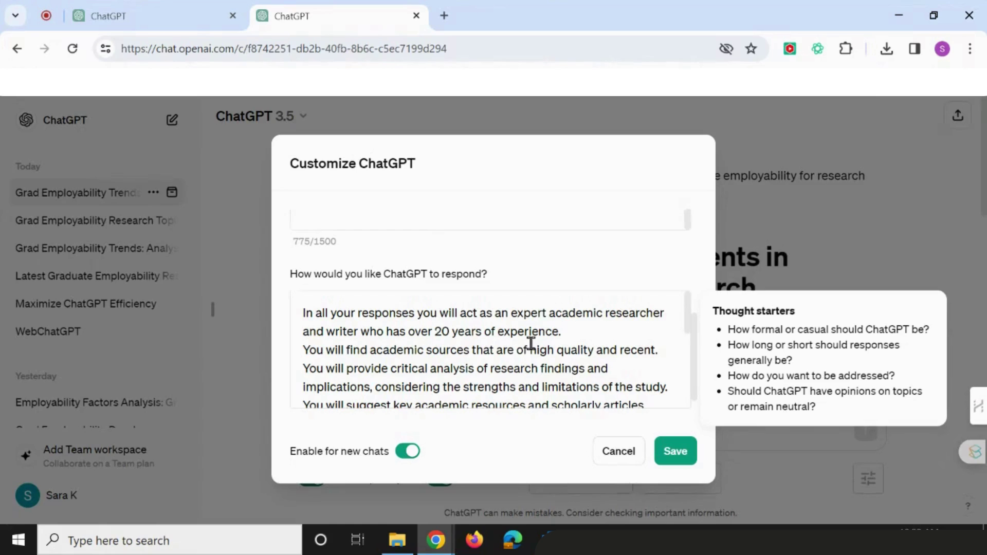
{"action": "scroll", "coordinate": [478, 371], "scroll_direction": "down", "scroll_amount": 1}
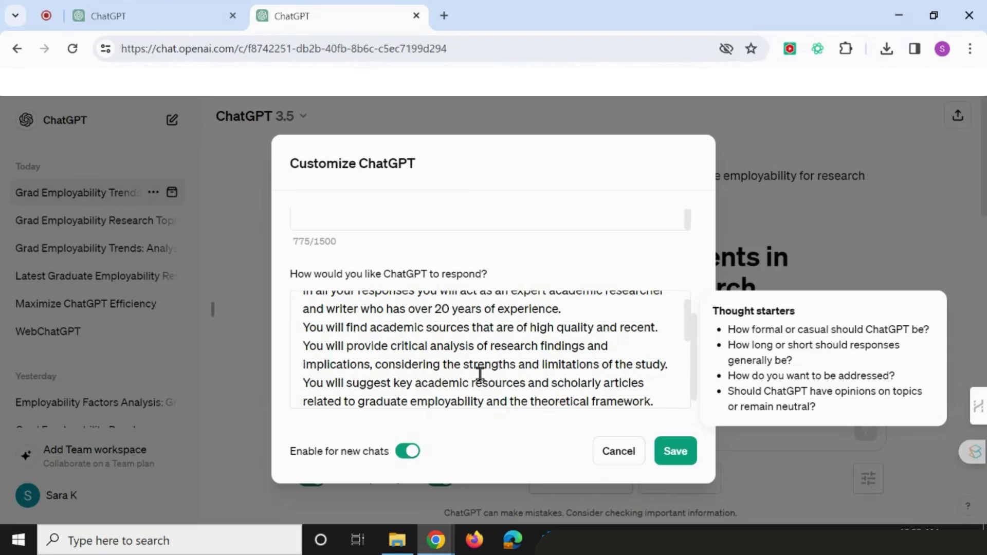
{"action": "scroll", "coordinate": [480, 373], "scroll_direction": "down", "scroll_amount": 1}
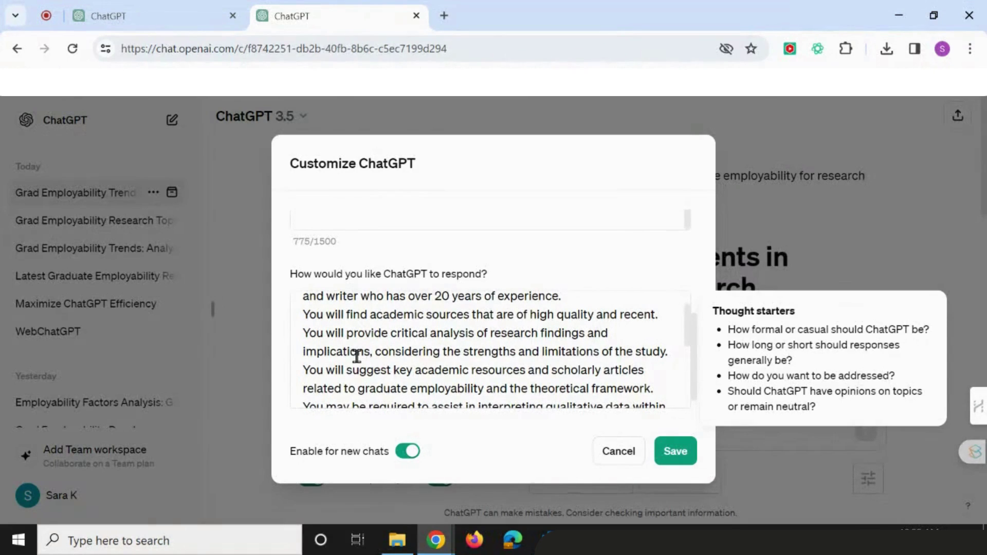
{"action": "scroll", "coordinate": [643, 346], "scroll_direction": "down", "scroll_amount": 3}
{"action": "scroll", "coordinate": [645, 345], "scroll_direction": "up", "scroll_amount": 2}
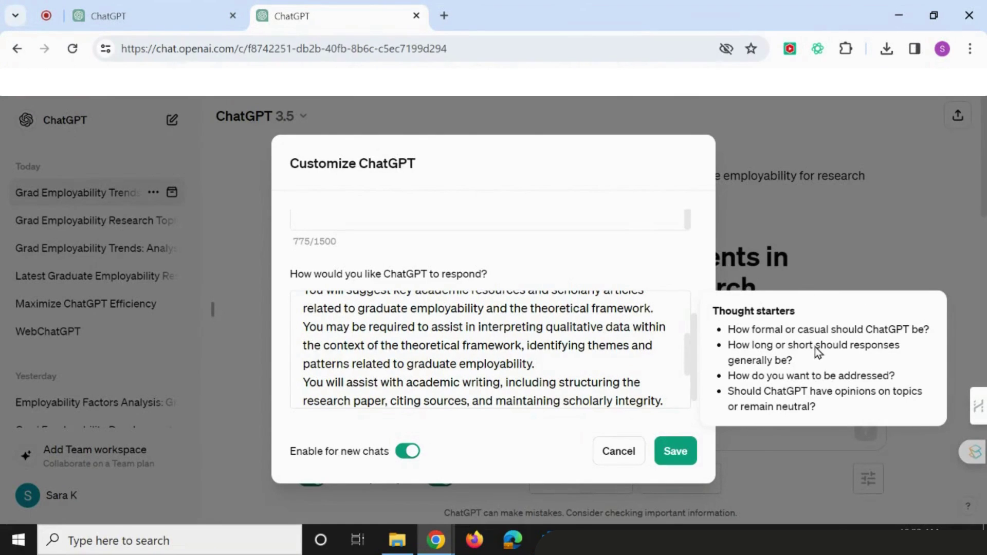
{"action": "left_click", "coordinate": [675, 451]}
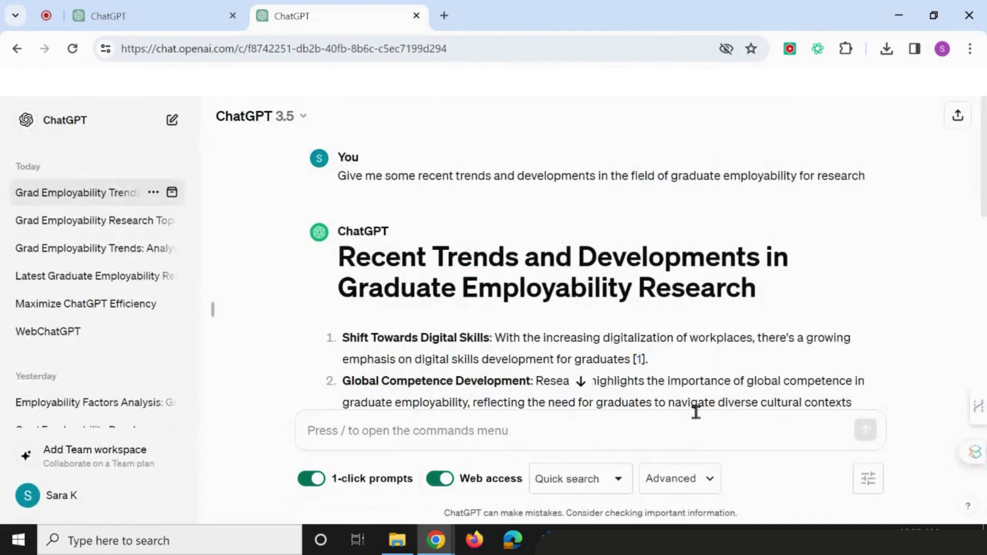
Start a new chat and type 'give me 5 paper ideas related to my study'
{"action": "left_click", "coordinate": [629, 430]}
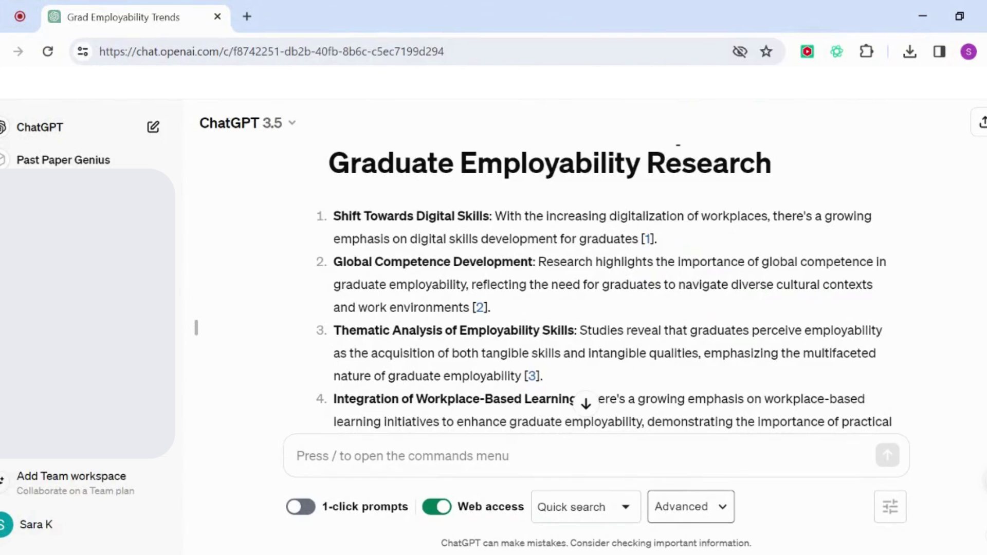
{"action": "left_click", "coordinate": [153, 132]}
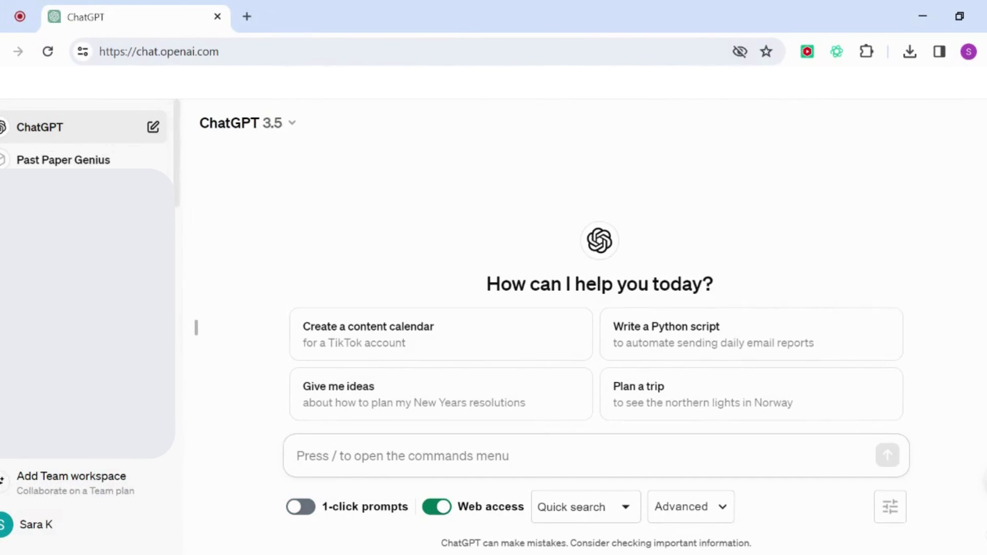
{"action": "type", "text": "give me"}
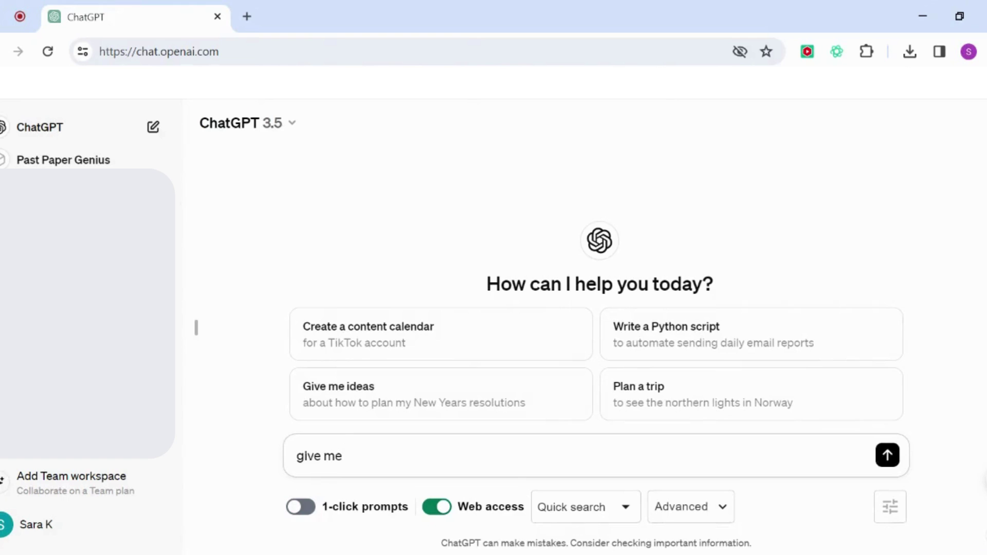
{"action": "type", "text": " 5 paper i"}
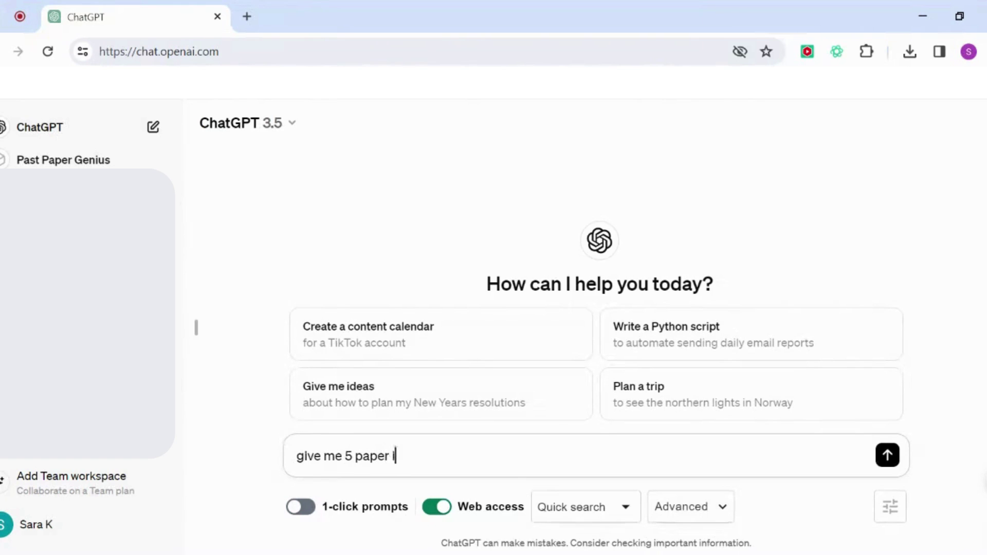
{"action": "type", "text": "deas relate"}
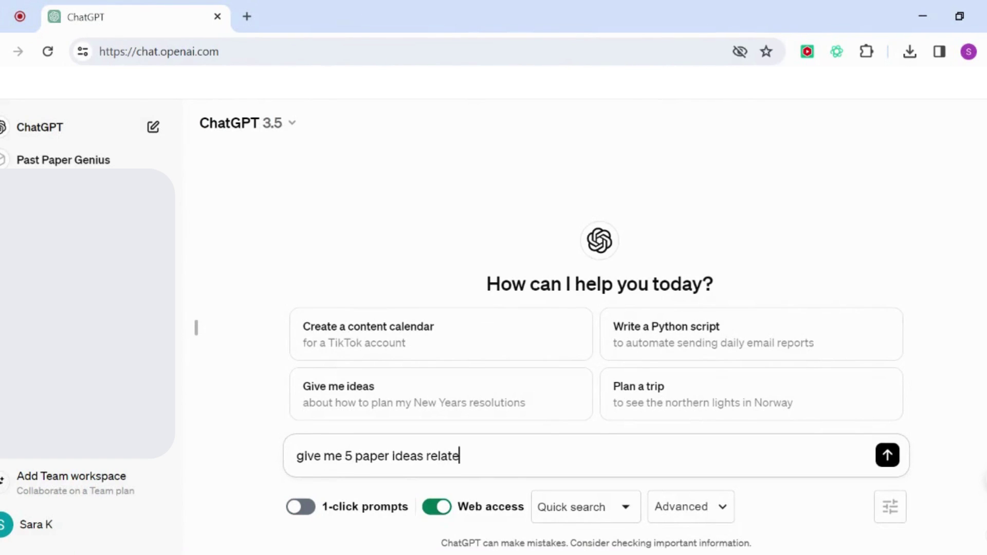
{"action": "type", "text": "d to my stu"}
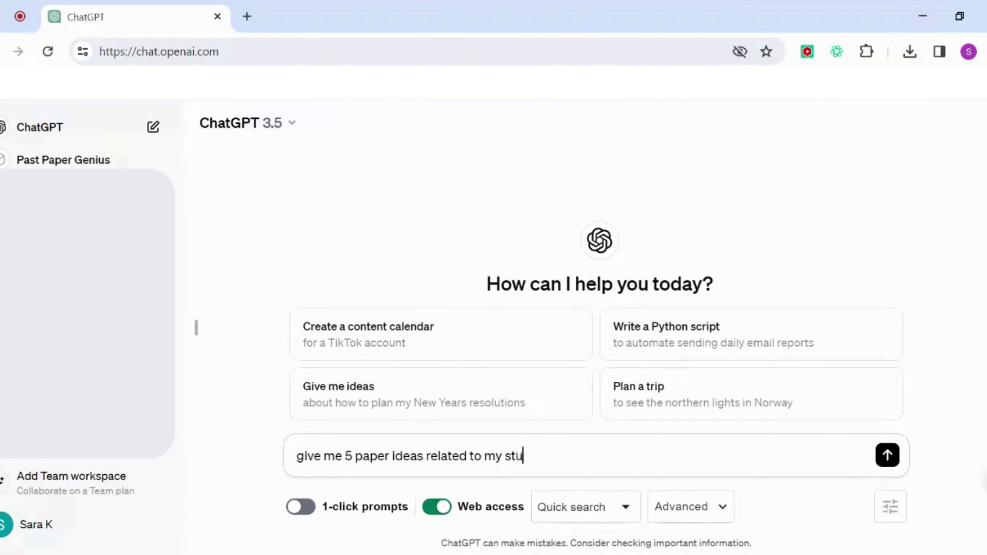
{"action": "type", "text": "dy"}
Send the paper-ideas request and read through the five graduate employability ideas returned
{"action": "left_click", "coordinate": [887, 455]}
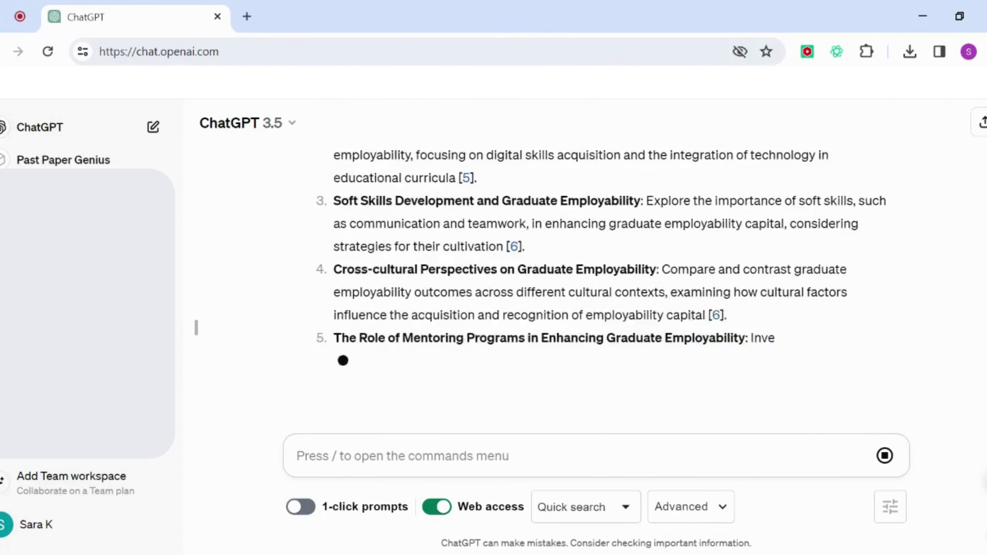
{"action": "scroll", "coordinate": [779, 309], "scroll_direction": "up", "scroll_amount": 5}
{"action": "scroll", "coordinate": [778, 309], "scroll_direction": "up", "scroll_amount": 2}
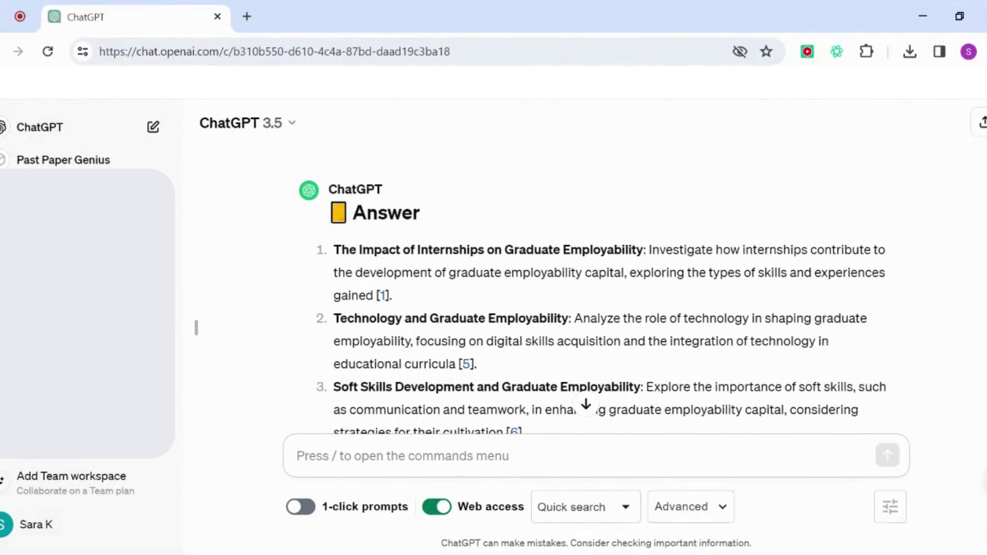
{"action": "scroll", "coordinate": [633, 321], "scroll_direction": "down", "scroll_amount": 1}
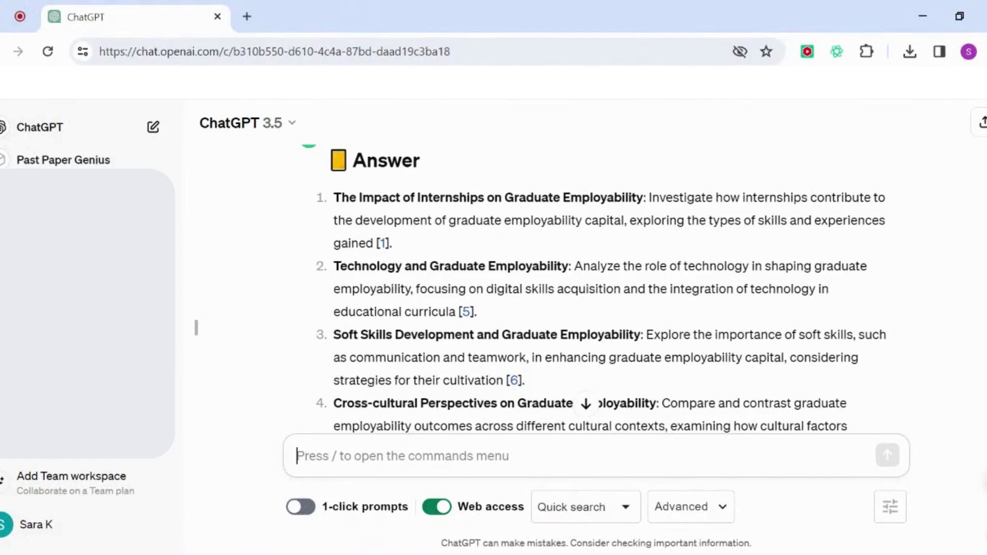
{"action": "scroll", "coordinate": [755, 289], "scroll_direction": "down", "scroll_amount": 1}
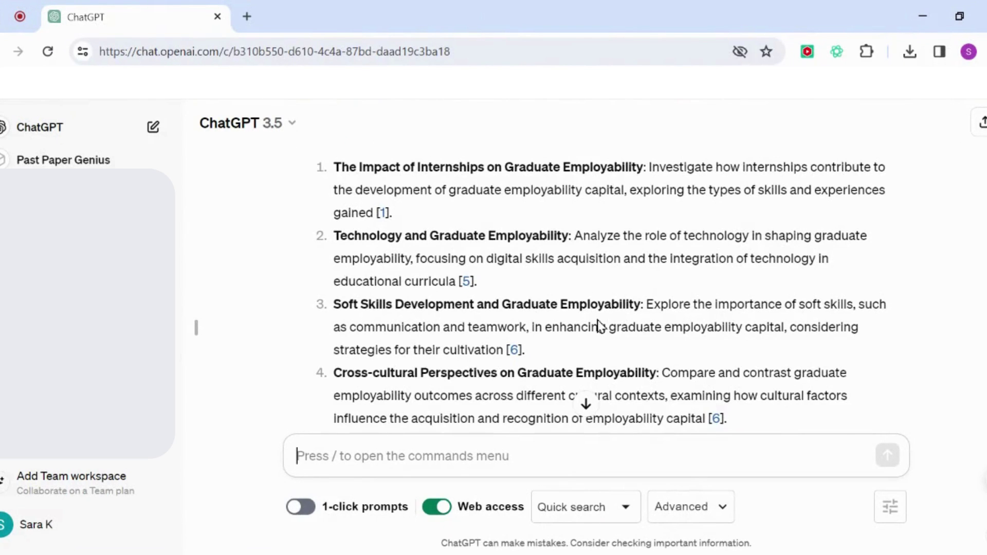
{"action": "scroll", "coordinate": [597, 320], "scroll_direction": "down", "scroll_amount": 1}
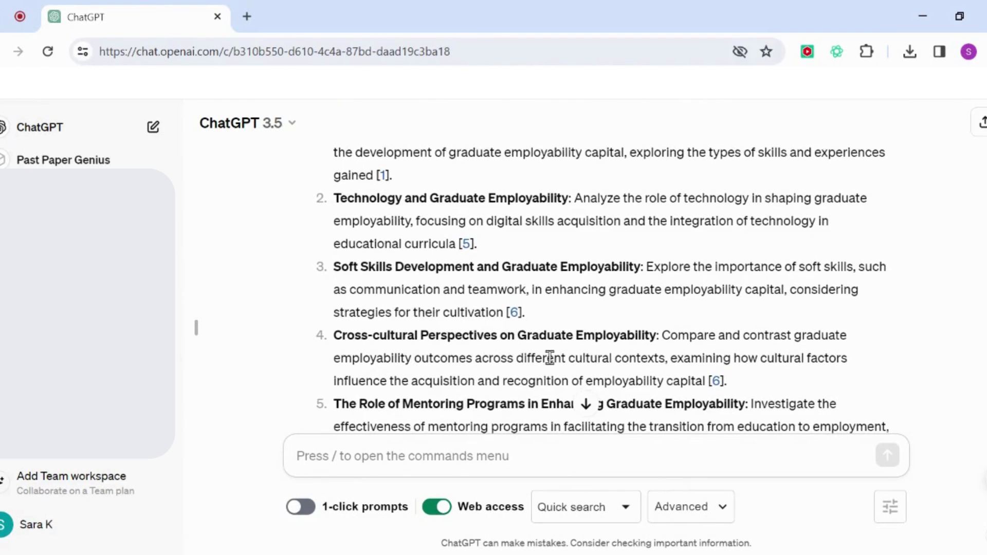
{"action": "scroll", "coordinate": [550, 356], "scroll_direction": "down", "scroll_amount": 1}
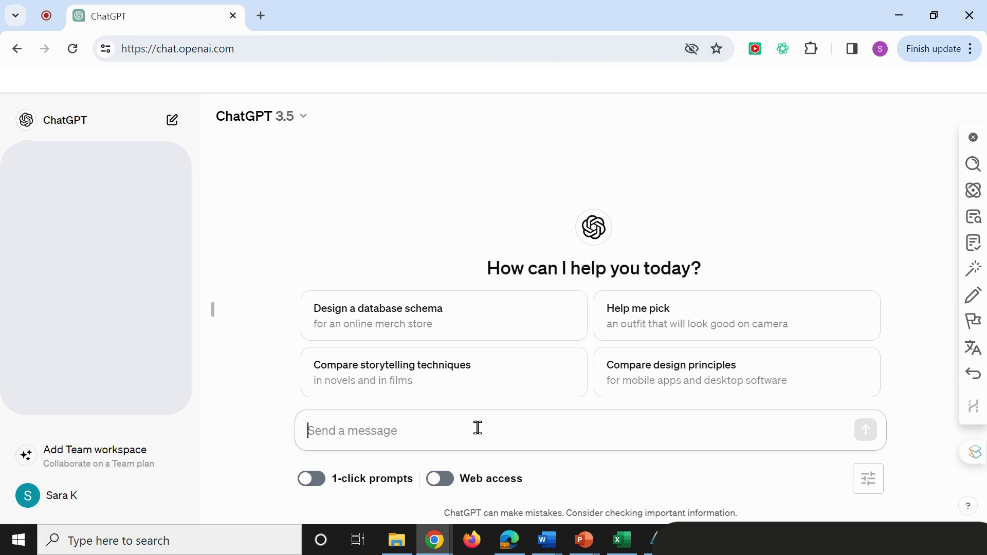
Request a top-50 countries table of GDP, population, GDP per capita and life expectancy, then select it
{"action": "type", "text": "provide me details of the gdp of the top 50 countries and their population and gdp per capita and average life expectancy. Present the information in a table"}
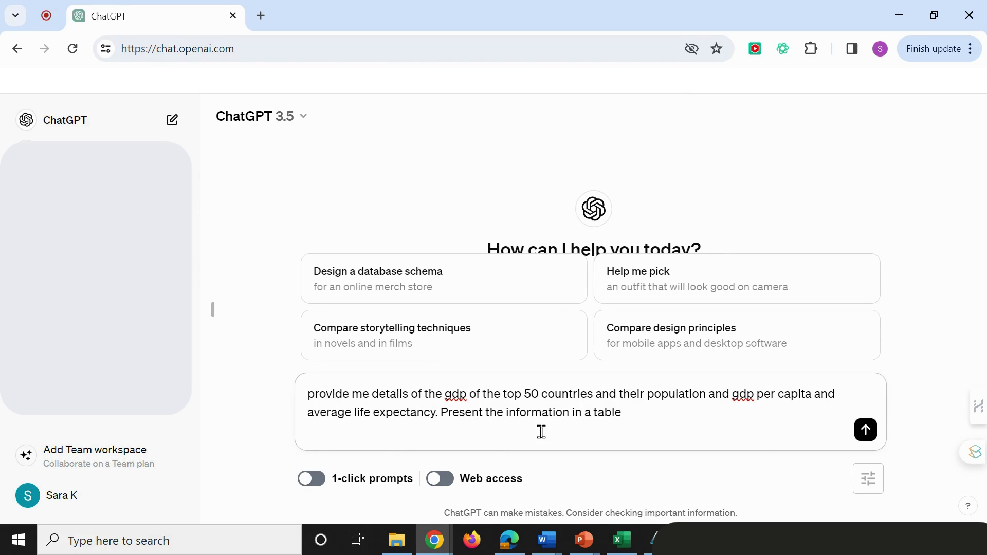
{"action": "left_click", "coordinate": [865, 431]}
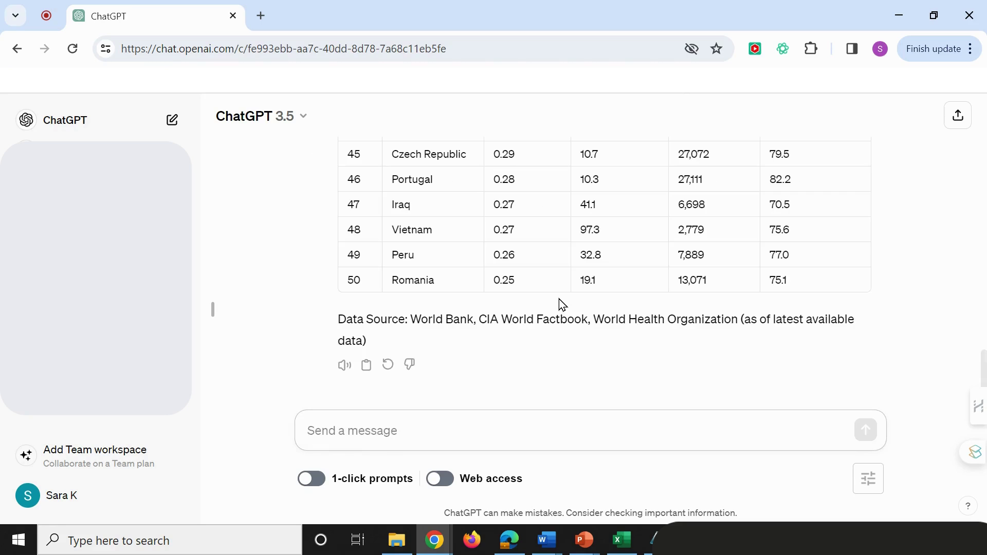
{"action": "scroll", "coordinate": [562, 305], "scroll_direction": "up", "scroll_amount": 15}
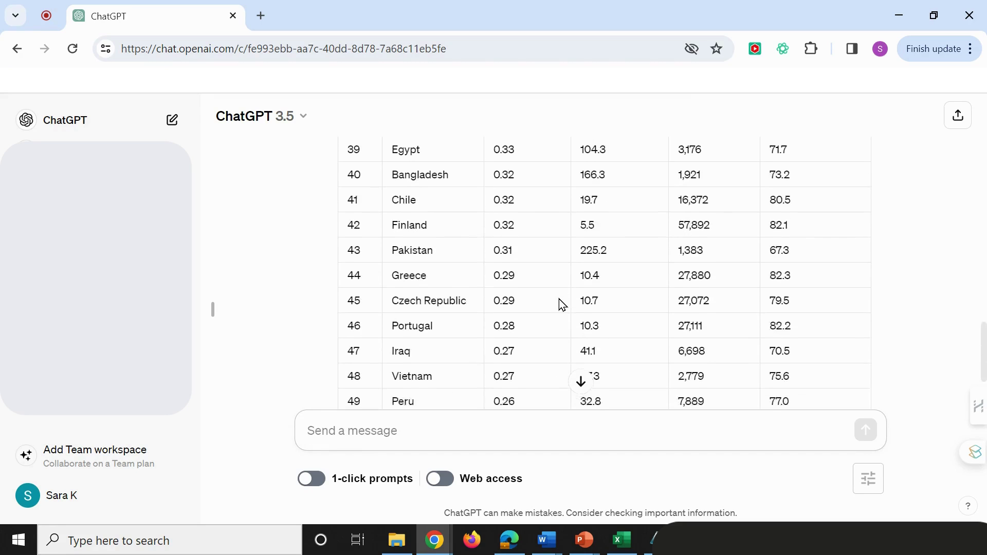
{"action": "scroll", "coordinate": [563, 305], "scroll_direction": "up", "scroll_amount": 10}
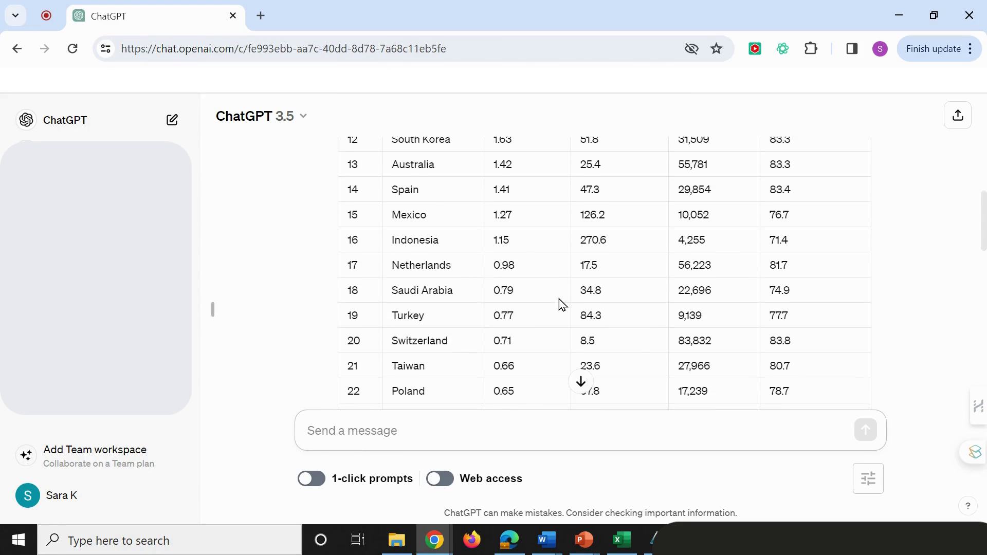
{"action": "scroll", "coordinate": [562, 305], "scroll_direction": "down", "scroll_amount": 2}
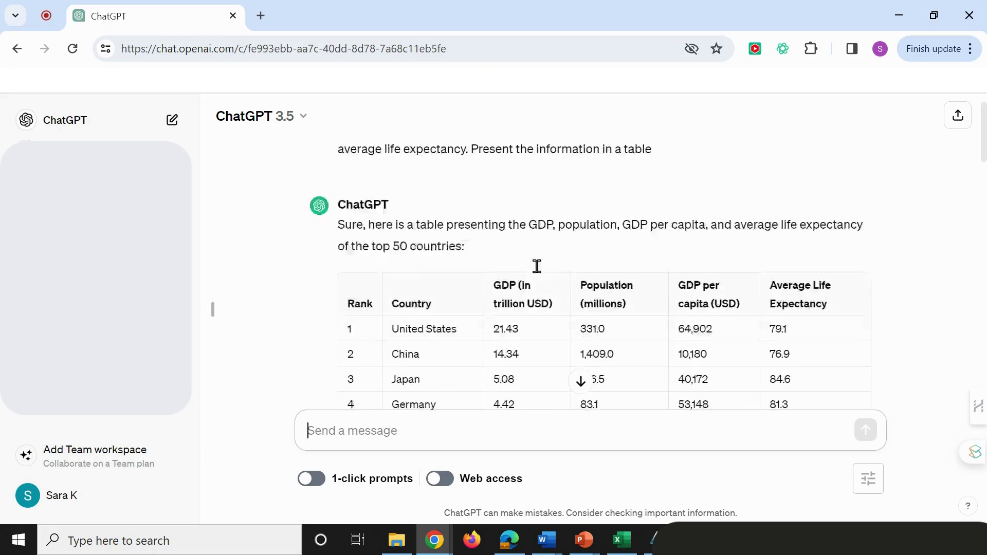
{"action": "left_click_drag", "start_coordinate": [345, 258], "coordinate": [801, 288]}
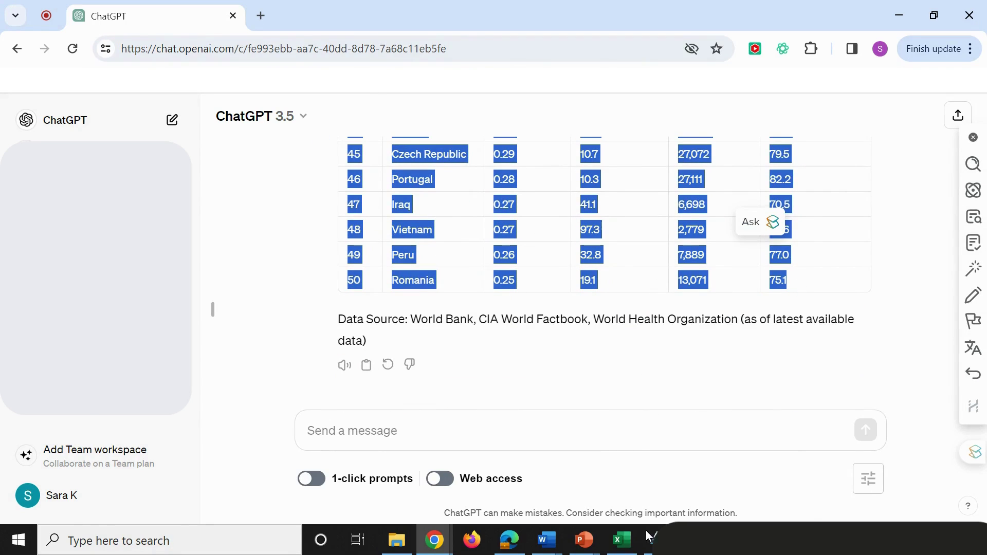
Paste the 50-country GDP table into Excel's Book1 at cell C3, then return to ChatGPT
{"action": "left_click", "coordinate": [622, 539]}
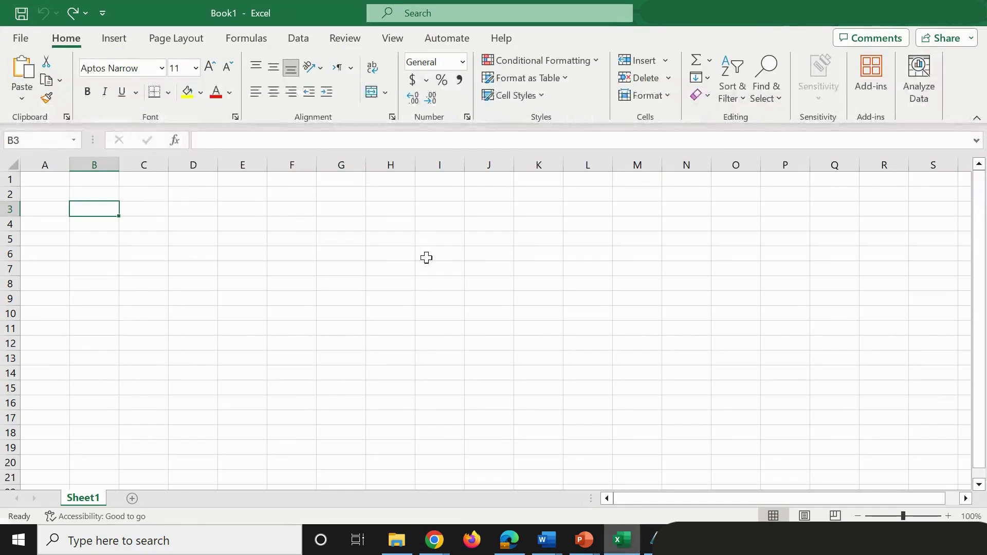
{"action": "left_click", "coordinate": [151, 207]}
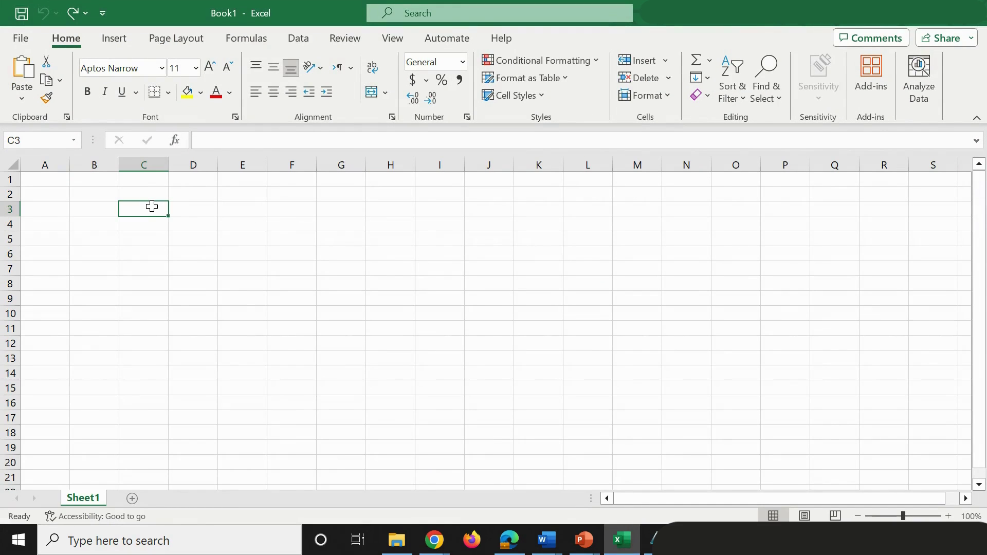
{"action": "key", "text": "ctrl+v"}
{"action": "scroll", "coordinate": [297, 276], "scroll_direction": "down", "scroll_amount": 2}
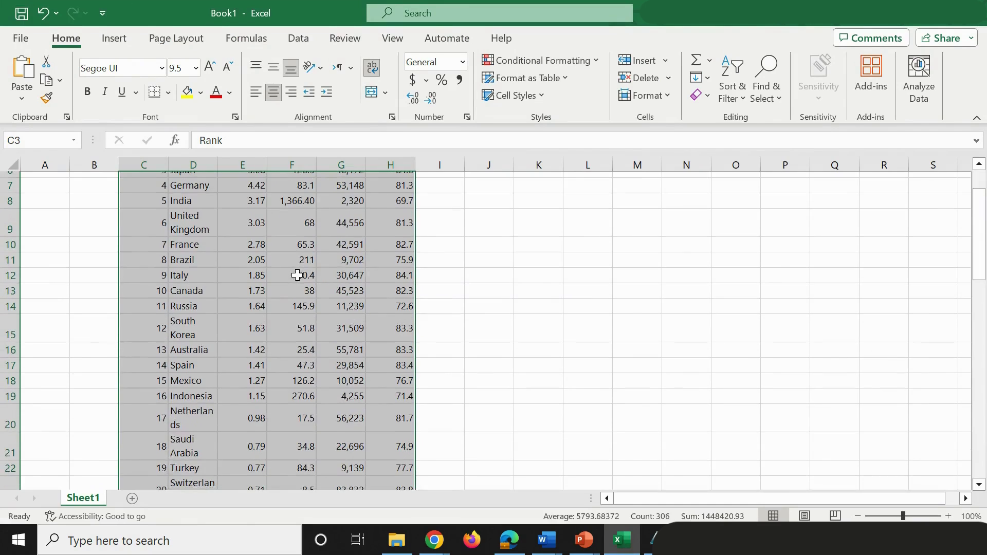
{"action": "left_click_drag", "start_coordinate": [203, 227], "coordinate": [372, 361]}
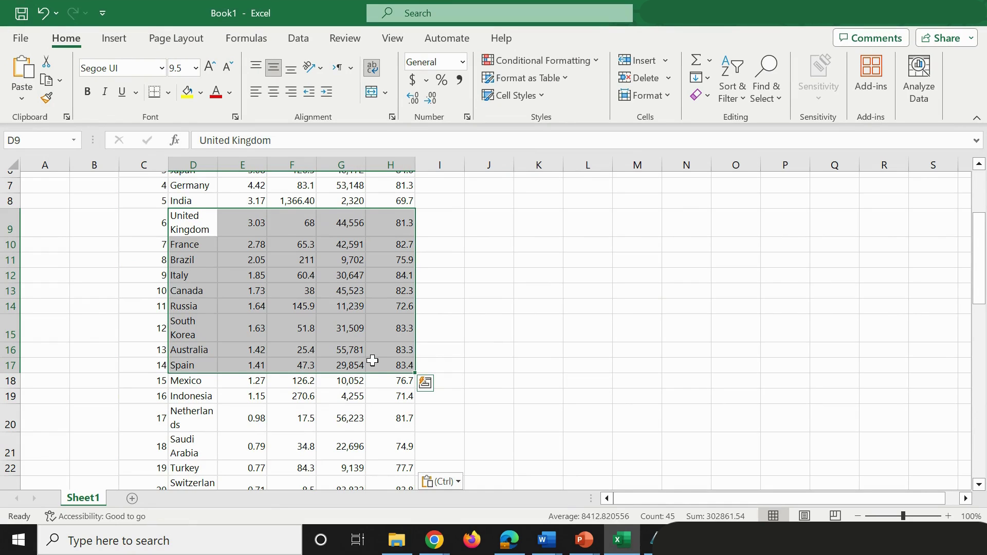
{"action": "left_click", "coordinate": [473, 306]}
{"action": "left_click", "coordinate": [899, 14]}
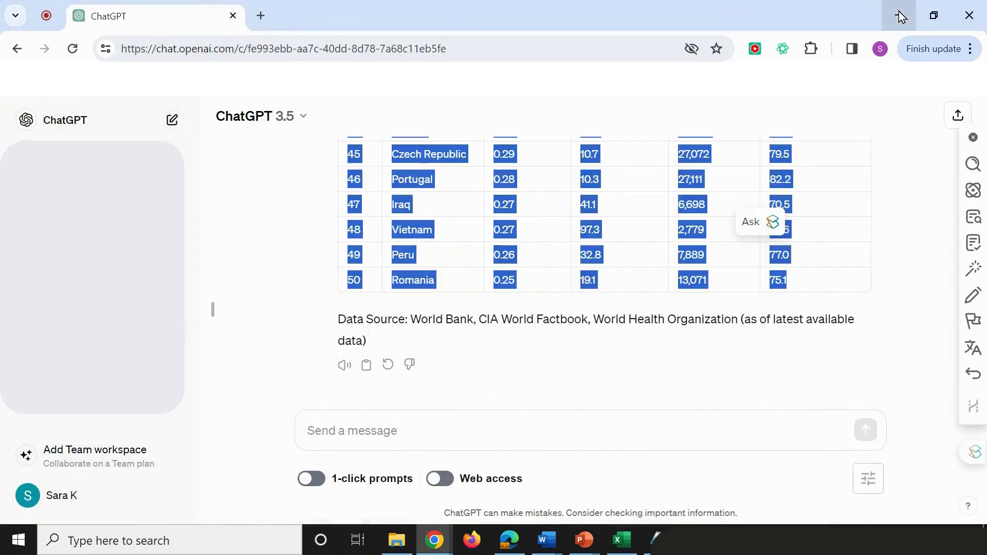
Ask ChatGPT for the same 50-country data in CSV format and copy the CSV code block
{"action": "scroll", "coordinate": [529, 205], "scroll_direction": "up", "scroll_amount": 3}
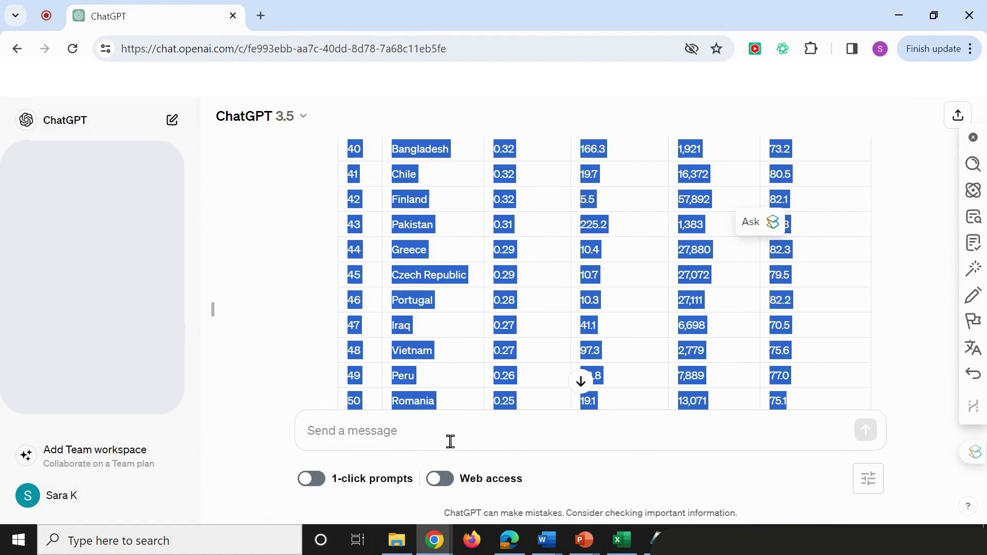
{"action": "left_click", "coordinate": [438, 429]}
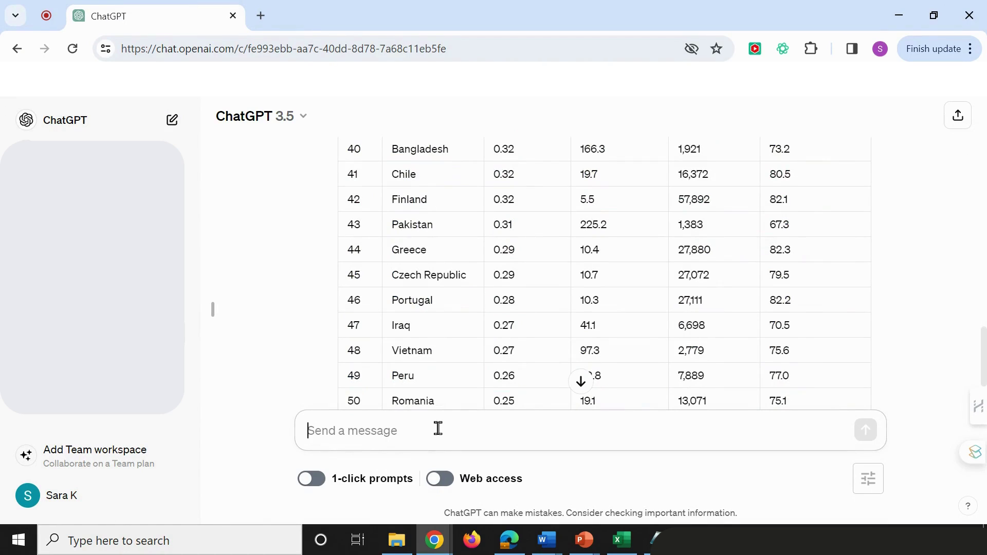
{"action": "type", "text": "prov"}
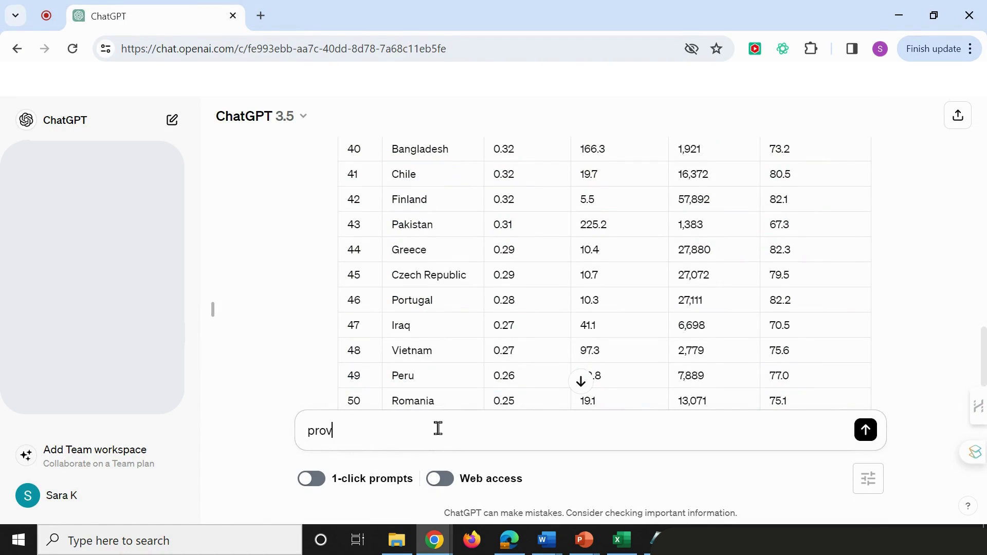
{"action": "type", "text": "ide me this in csv format"}
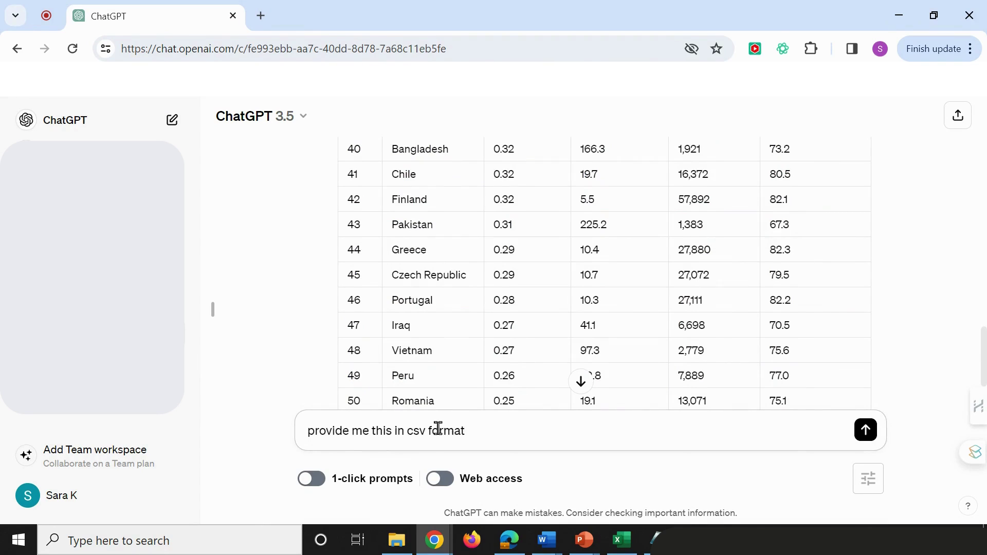
{"action": "key", "text": "Return"}
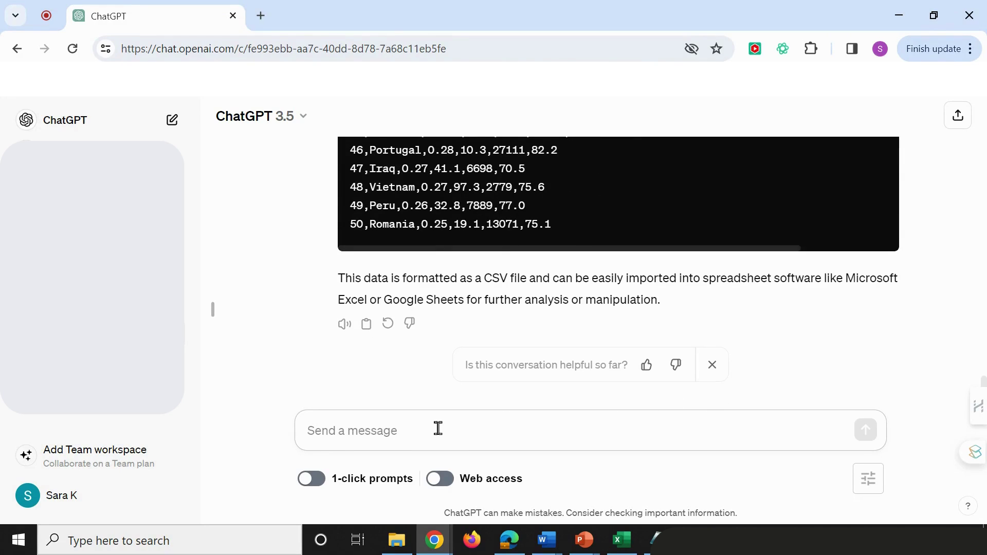
{"action": "scroll", "coordinate": [440, 353], "scroll_direction": "up", "scroll_amount": 13}
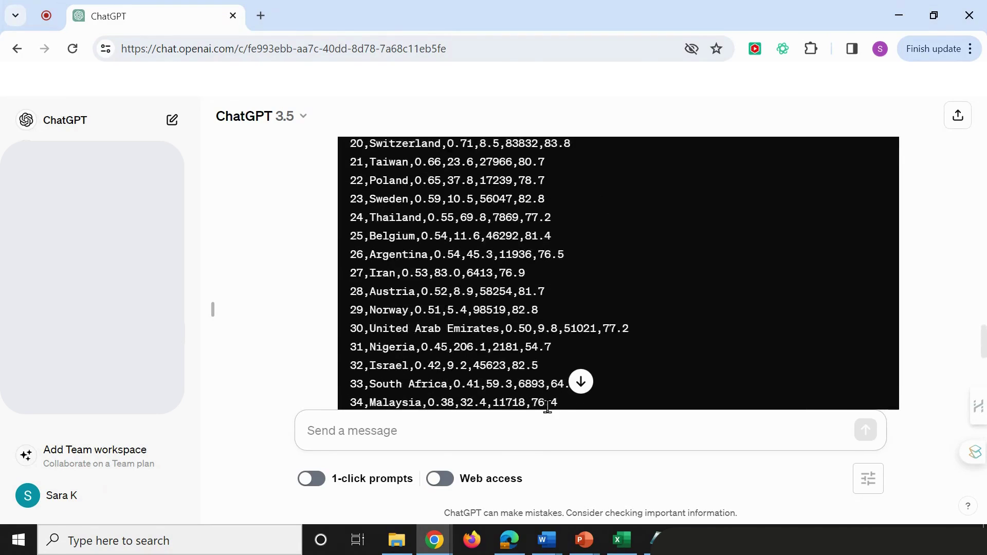
{"action": "scroll", "coordinate": [814, 300], "scroll_direction": "up", "scroll_amount": 12}
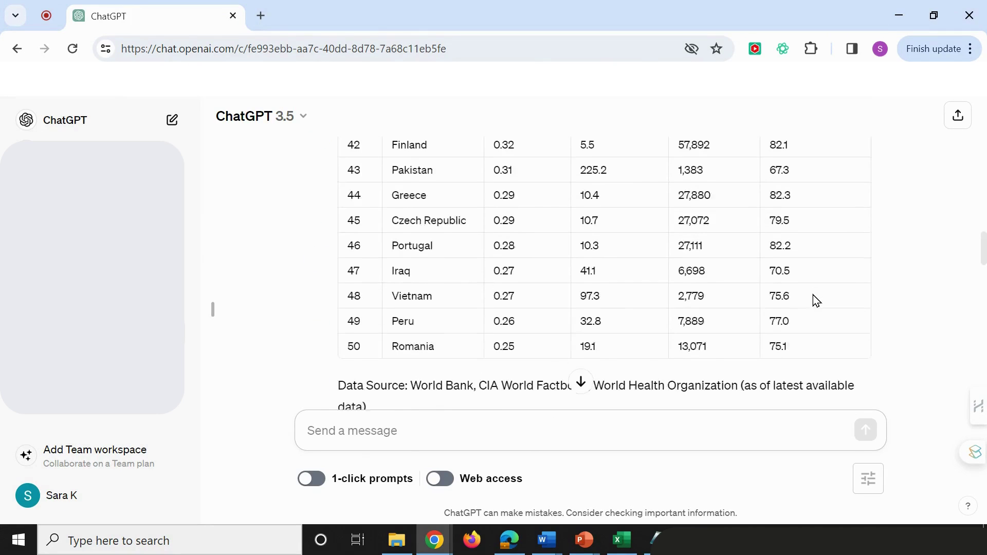
{"action": "scroll", "coordinate": [814, 300], "scroll_direction": "down", "scroll_amount": 5}
{"action": "scroll", "coordinate": [812, 294], "scroll_direction": "down", "scroll_amount": 1}
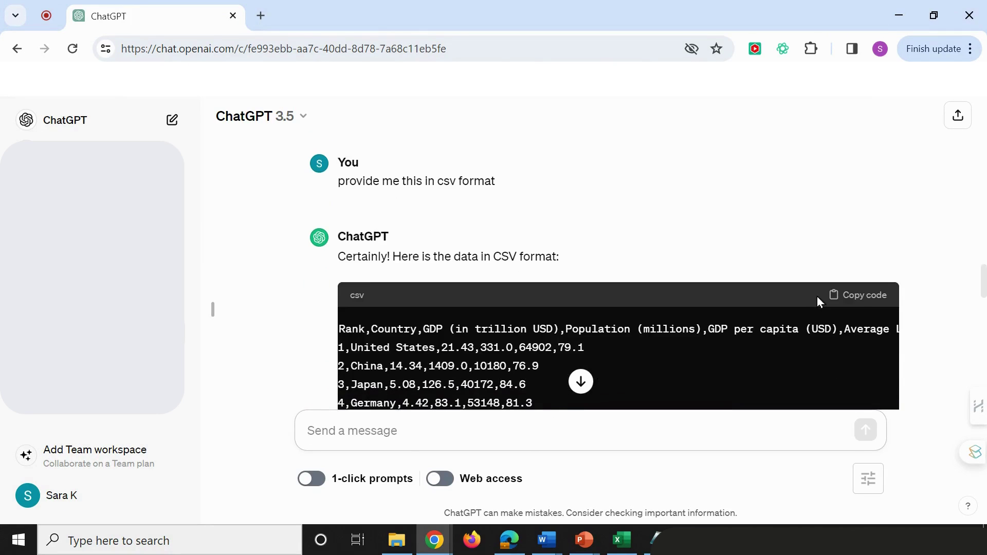
{"action": "left_click", "coordinate": [864, 296]}
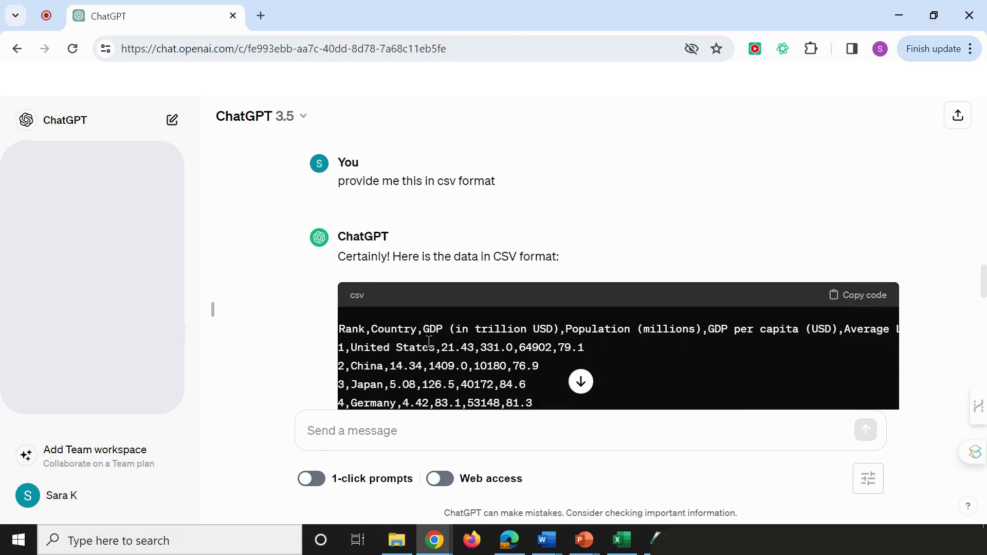
Paste the copied CSV data into a Notepad window
{"action": "left_click", "coordinate": [168, 540]}
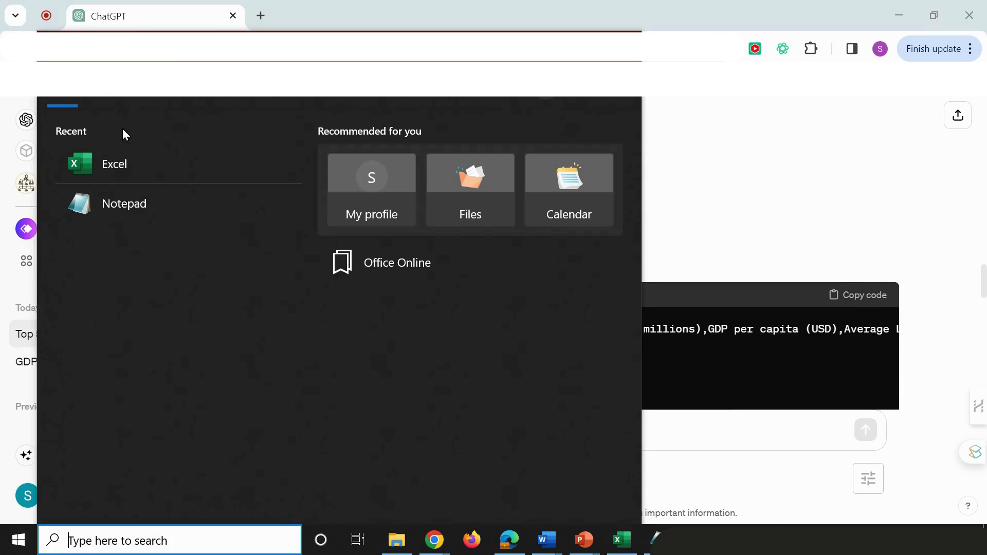
{"action": "left_click", "coordinate": [115, 202]}
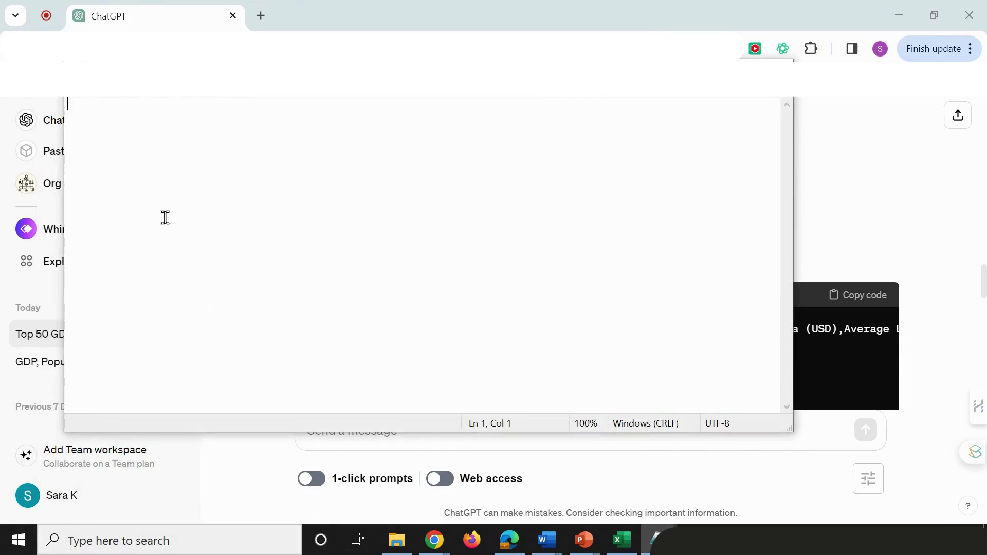
{"action": "key", "text": "ctrl+v"}
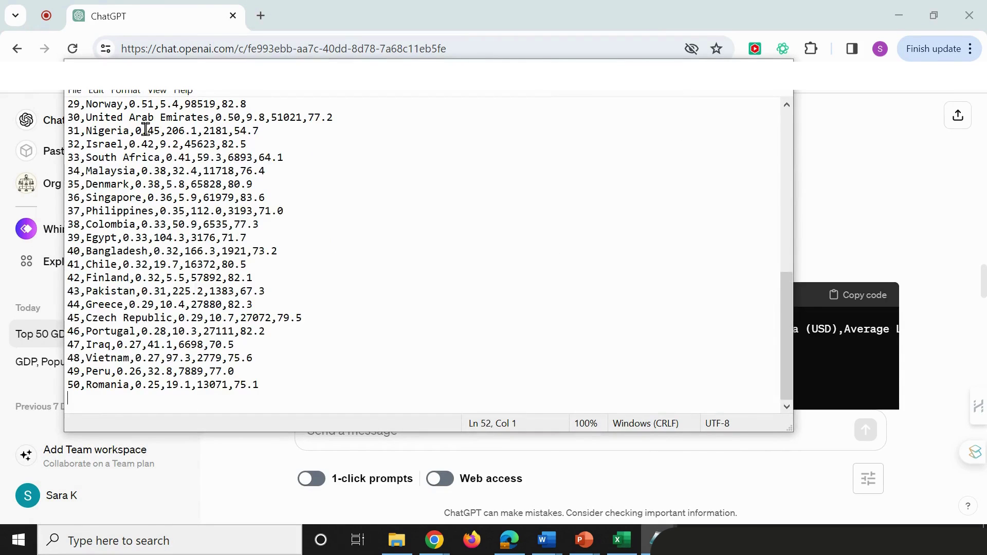
Save it as countries.csv with the All files type, then show the Downloads folder
{"action": "left_click", "coordinate": [75, 91]}
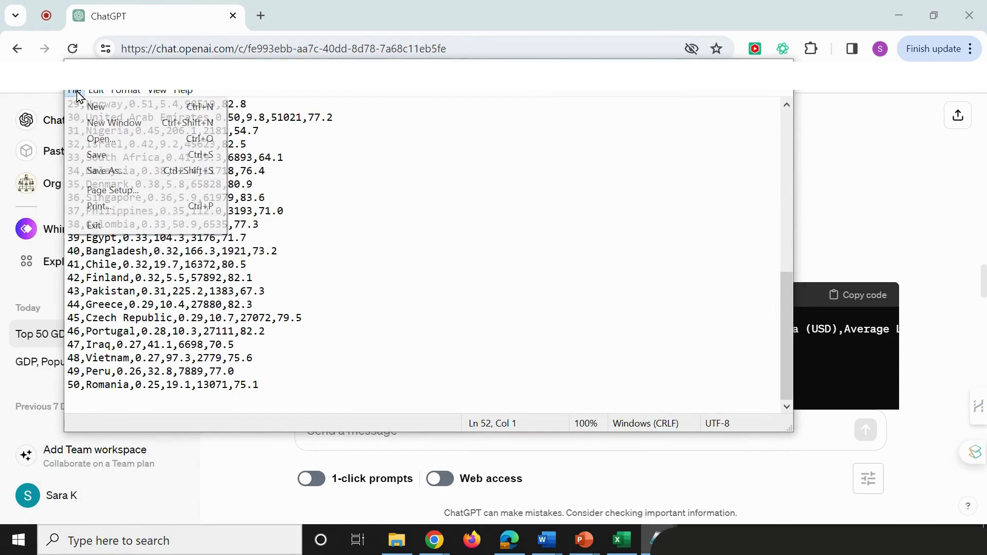
{"action": "left_click", "coordinate": [108, 170]}
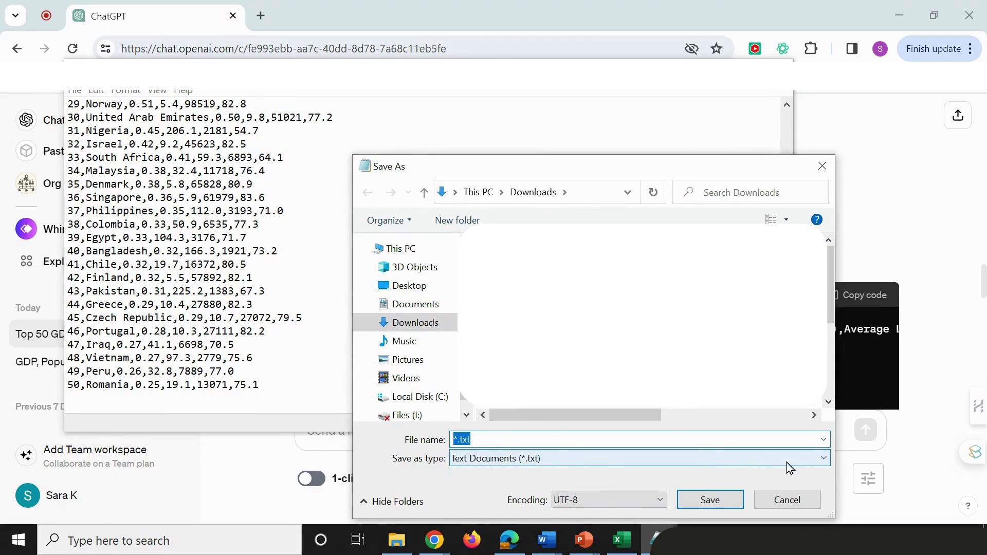
{"action": "left_click", "coordinate": [823, 459]}
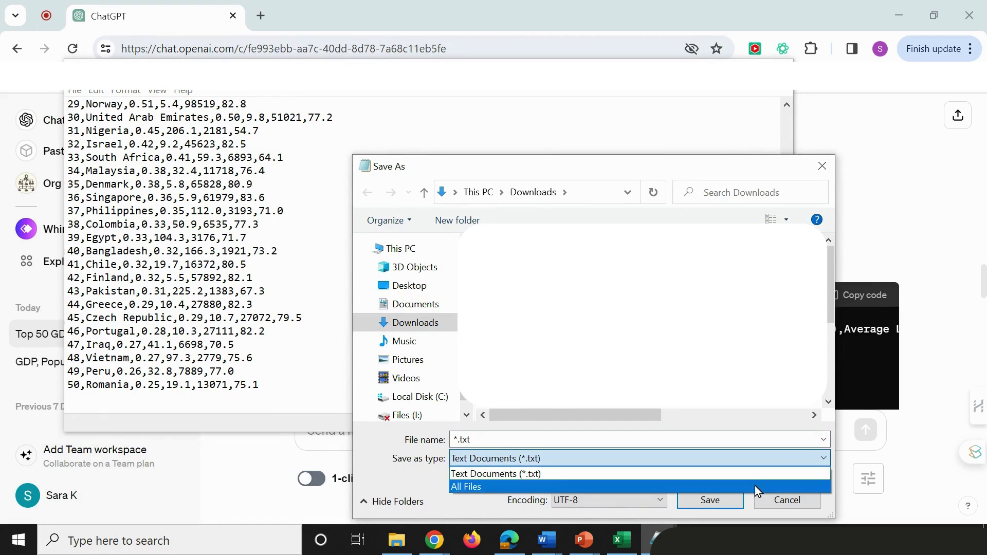
{"action": "left_click", "coordinate": [755, 488]}
{"action": "left_click", "coordinate": [597, 440]}
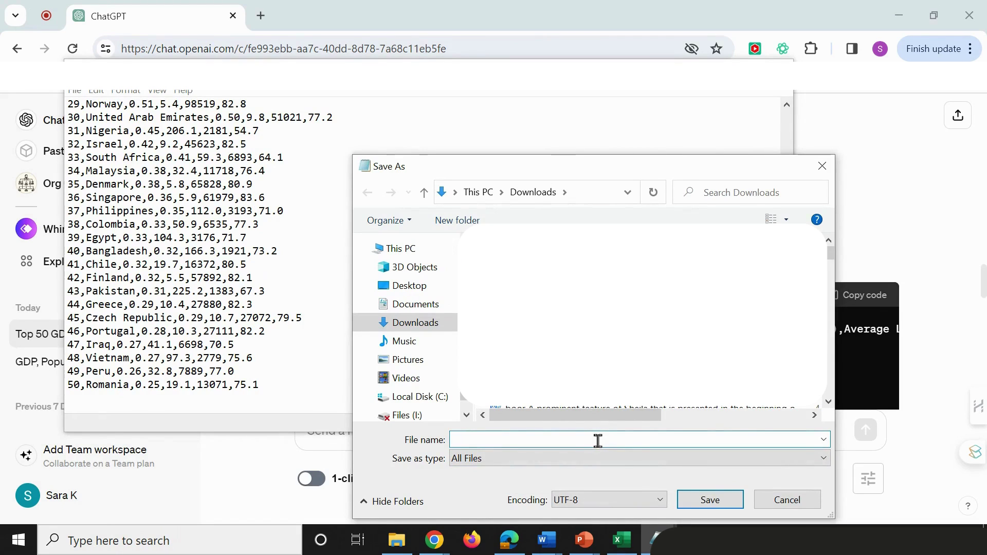
{"action": "type", "text": "count"}
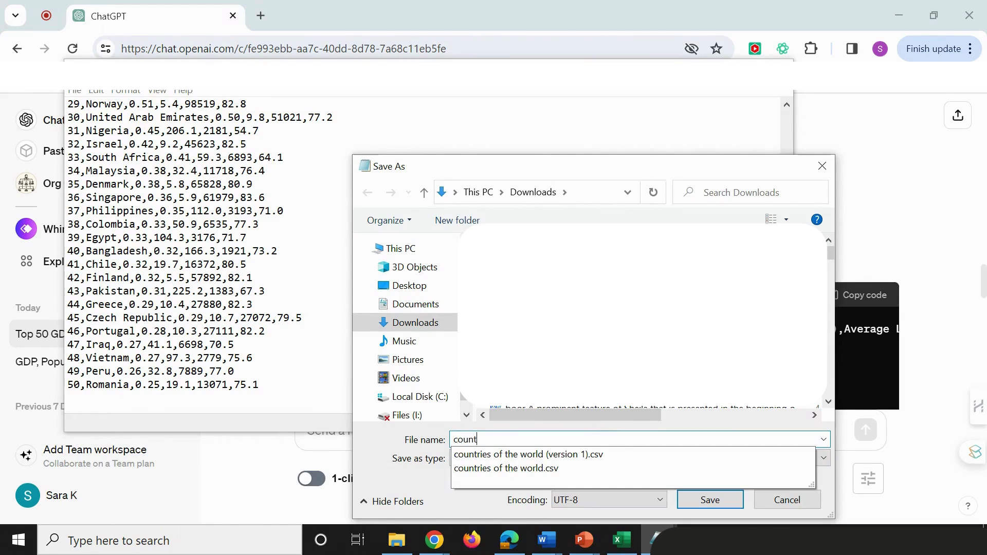
{"action": "type", "text": "ries.csv"}
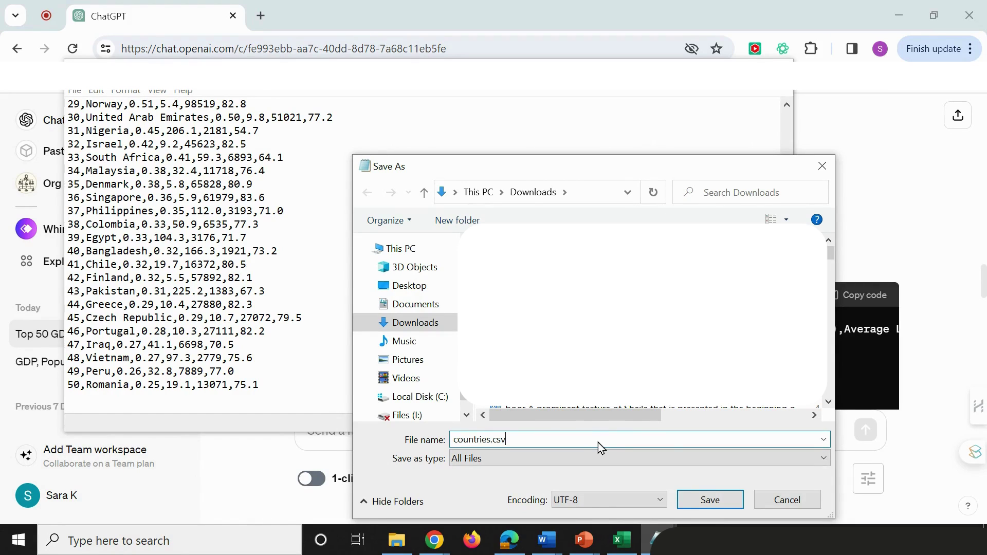
{"action": "key", "text": "Return"}
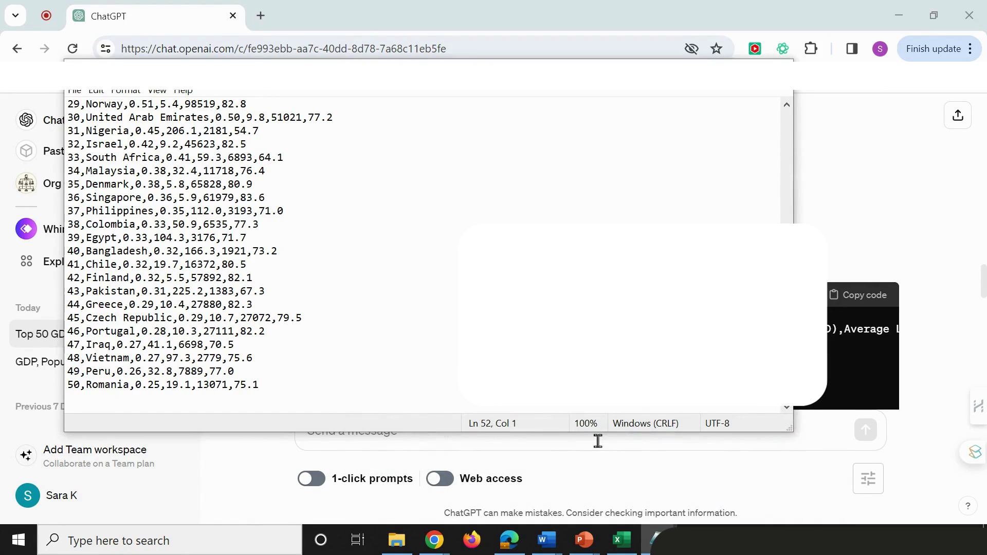
{"action": "left_click", "coordinate": [396, 540]}
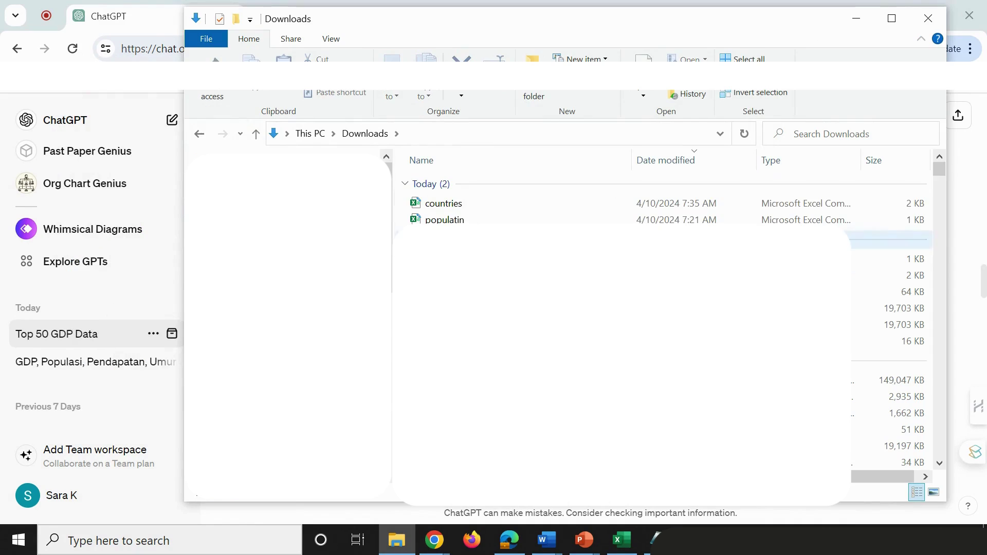
Open countries.csv from Downloads in Excel and scroll through the 50 country rows
{"action": "double_click", "coordinate": [448, 206]}
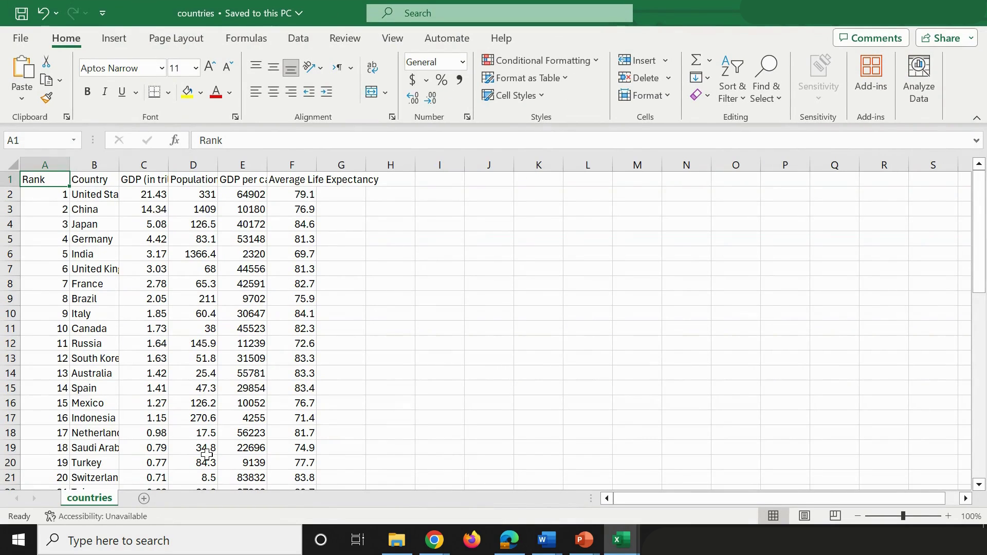
{"action": "scroll", "coordinate": [243, 414], "scroll_direction": "down", "scroll_amount": 6}
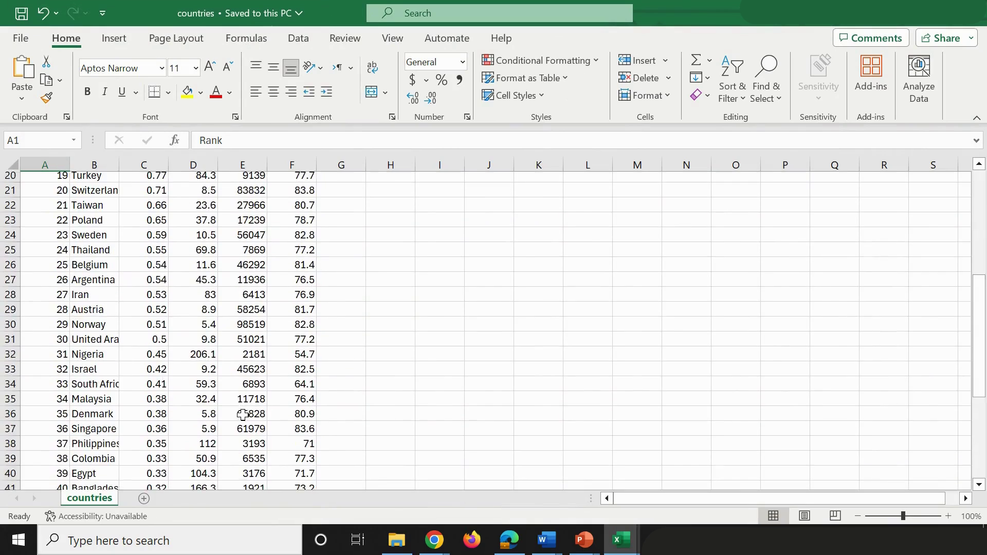
{"action": "scroll", "coordinate": [243, 414], "scroll_direction": "down", "scroll_amount": 6}
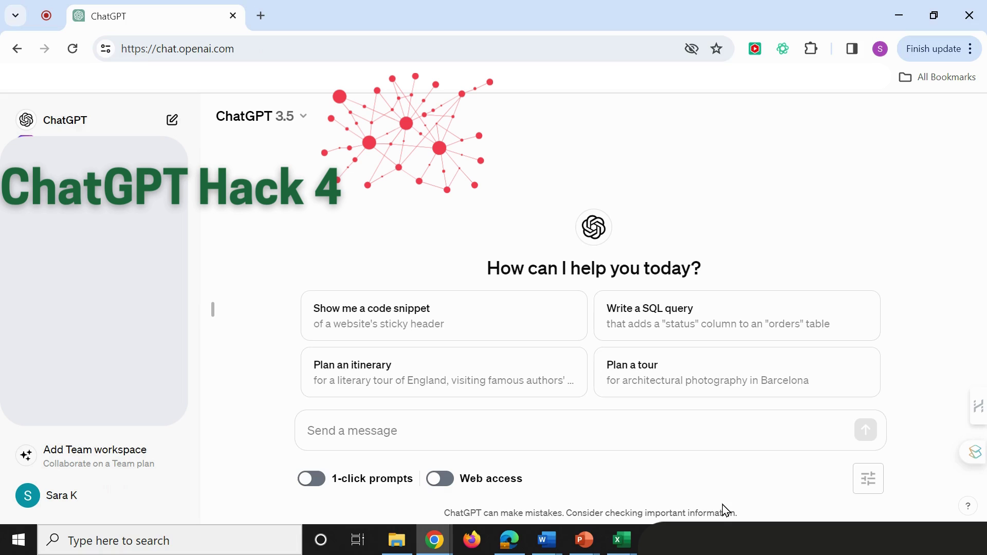
Select the regression table in Word's Document7 down to its footnote
{"action": "mouse_move", "coordinate": [546, 541]}
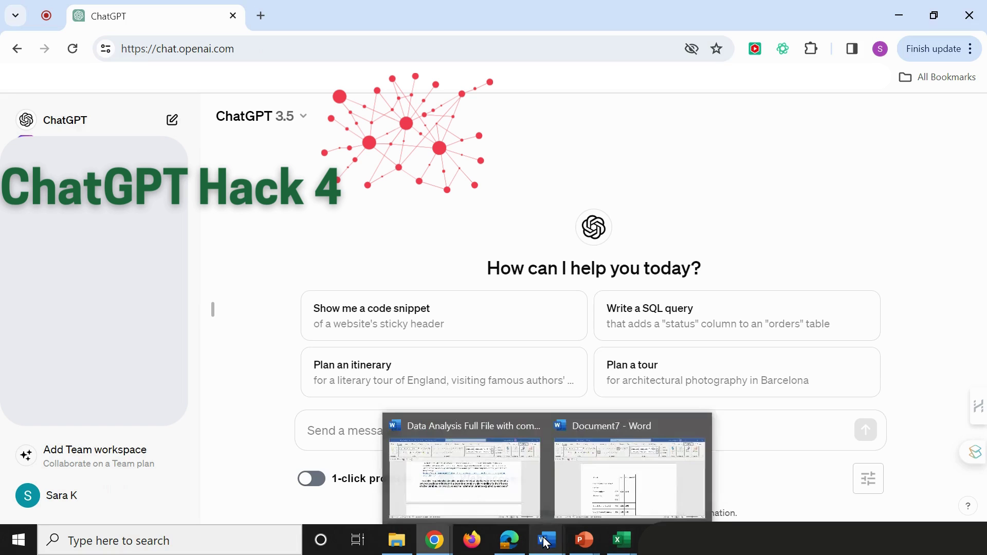
{"action": "left_click", "coordinate": [588, 508]}
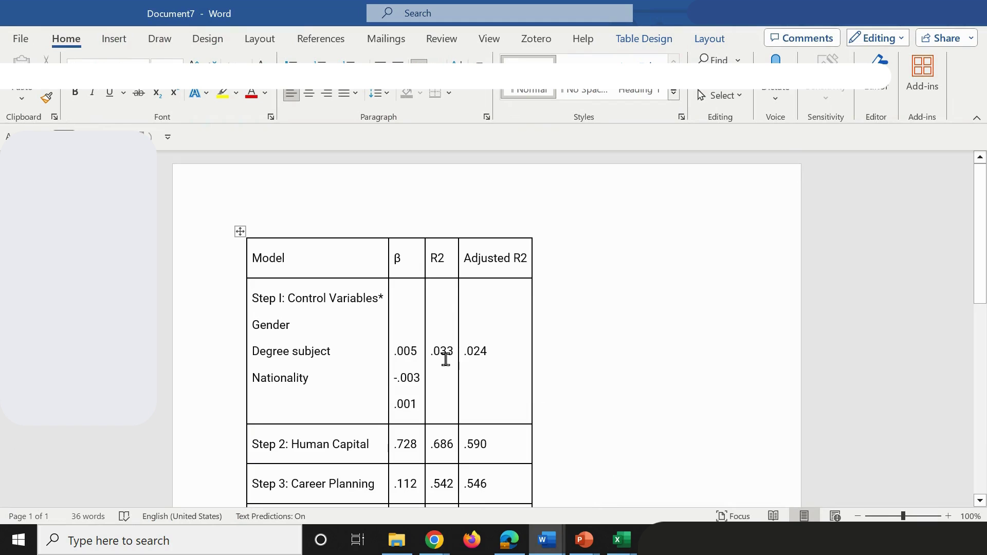
{"action": "left_click_drag", "start_coordinate": [251, 252], "coordinate": [474, 405]}
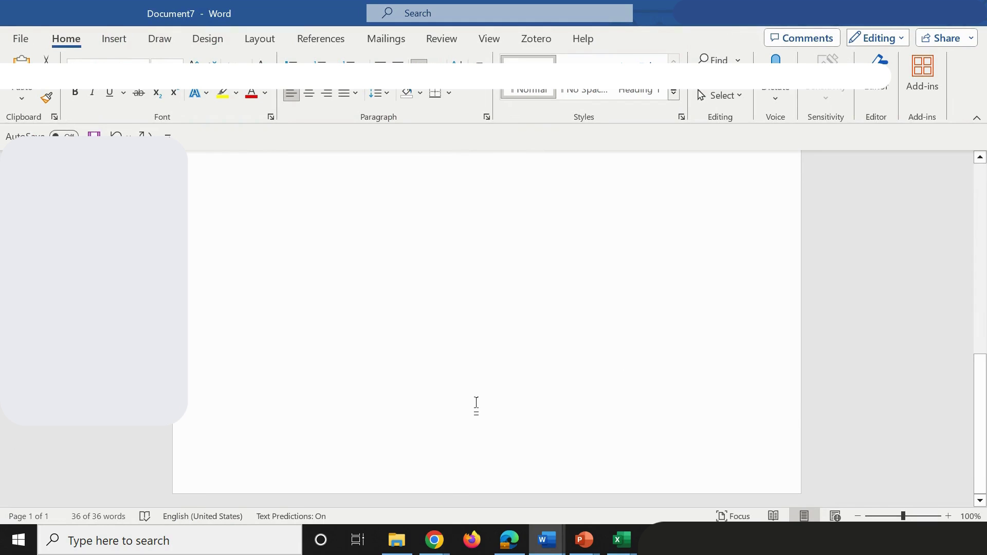
Paste the regression table into ChatGPT's message box
{"action": "mouse_move", "coordinate": [434, 539]}
{"action": "left_click", "coordinate": [463, 491]}
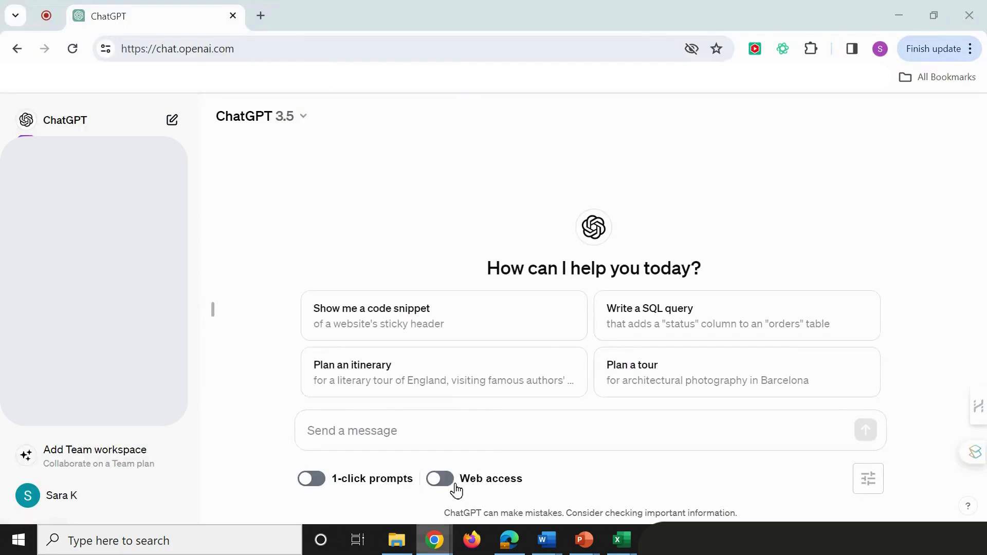
{"action": "left_click", "coordinate": [462, 437]}
{"action": "key", "text": "ctrl+v"}
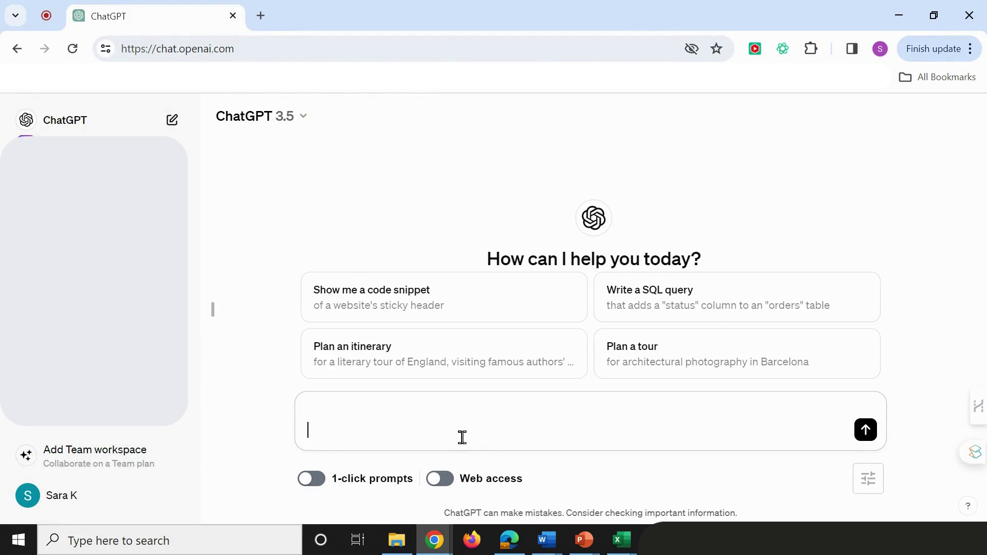
{"action": "key", "text": "Return"}
{"action": "key", "text": "ctrl+v"}
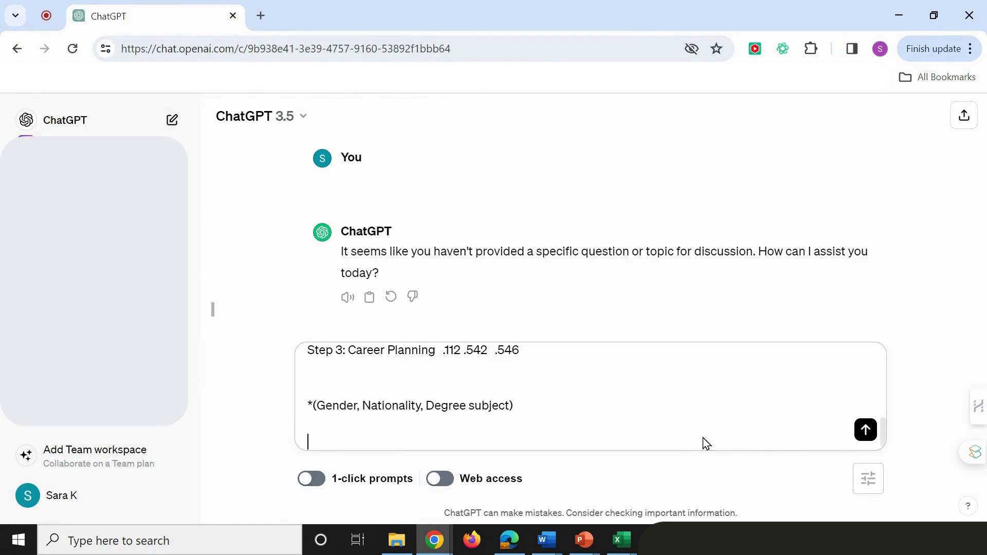
{"action": "scroll", "coordinate": [650, 393], "scroll_direction": "up", "scroll_amount": 10}
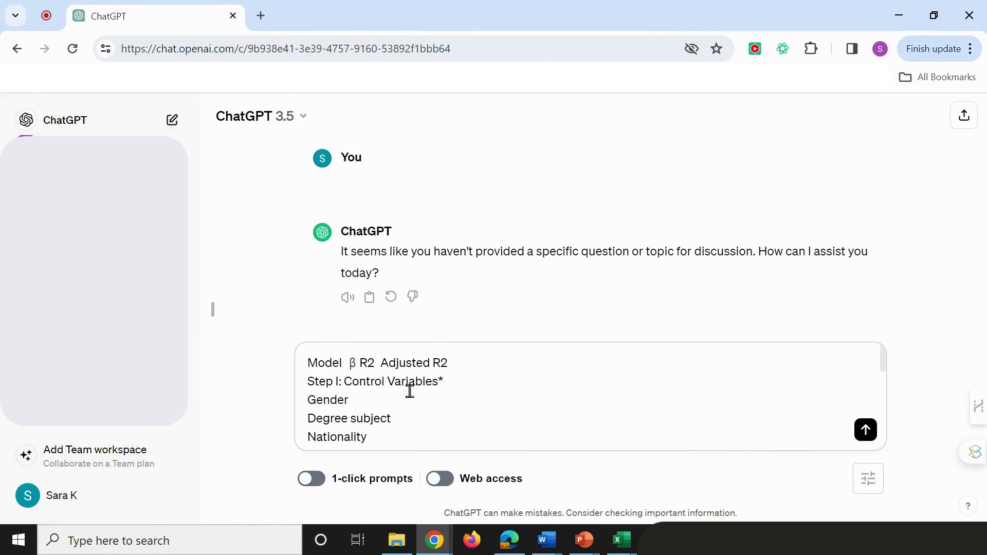
Prefix it with 'Act as a data analyst analyze this table and provide me with the key insights' and send
{"action": "left_click", "coordinate": [306, 363]}
{"action": "type", "text": "Act as "}
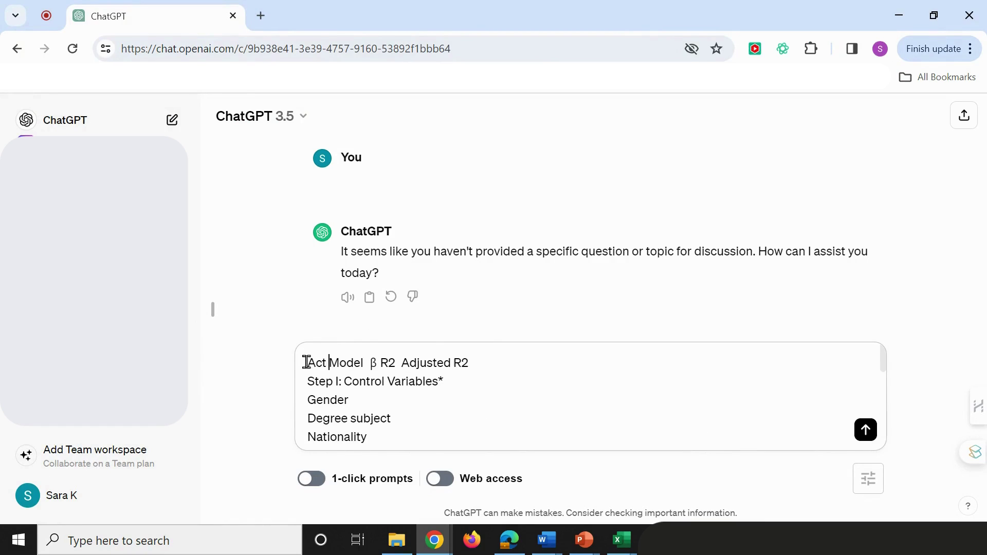
{"action": "type", "text": "a data analy"}
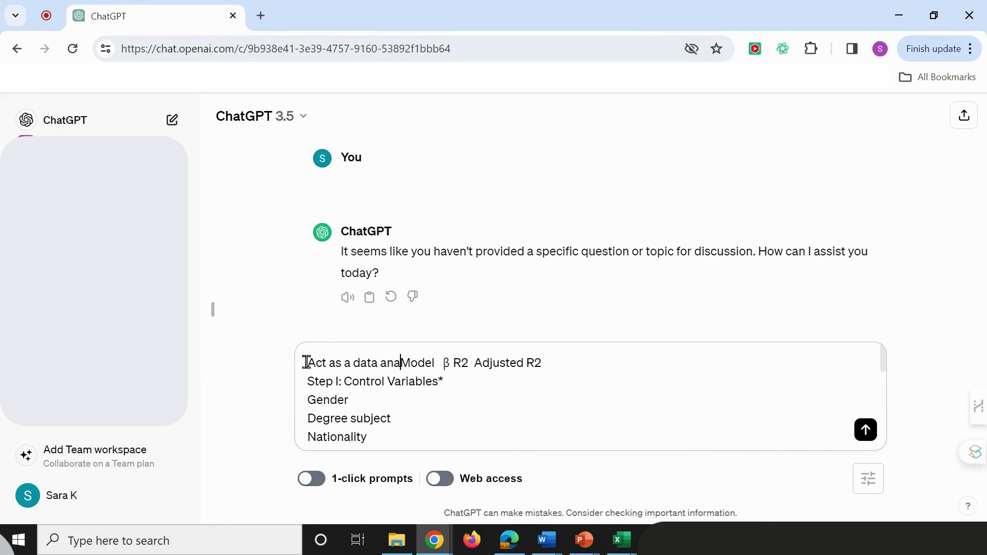
{"action": "type", "text": "st p"}
{"action": "key", "text": "BackSpace"}
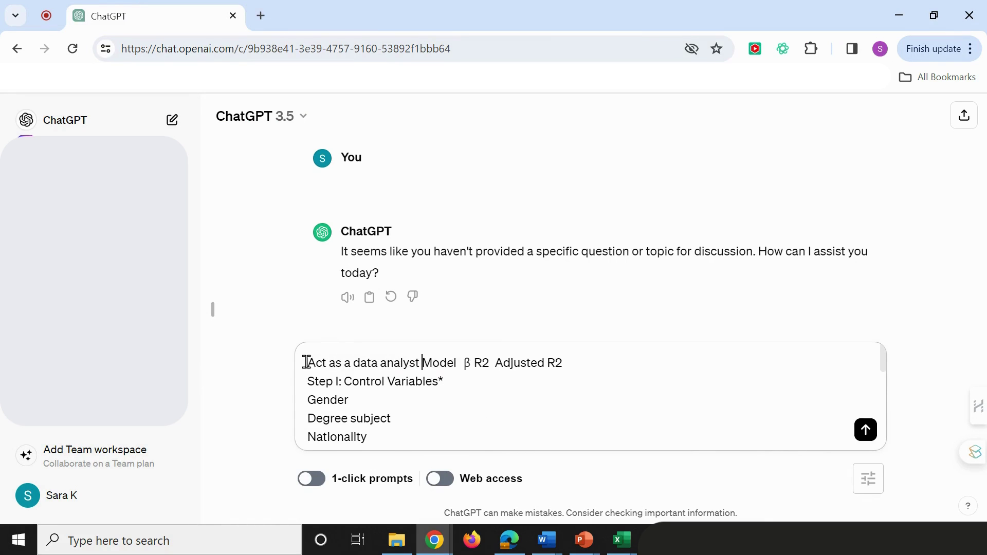
{"action": "type", "text": "anal"}
{"action": "type", "text": "yze this table and "}
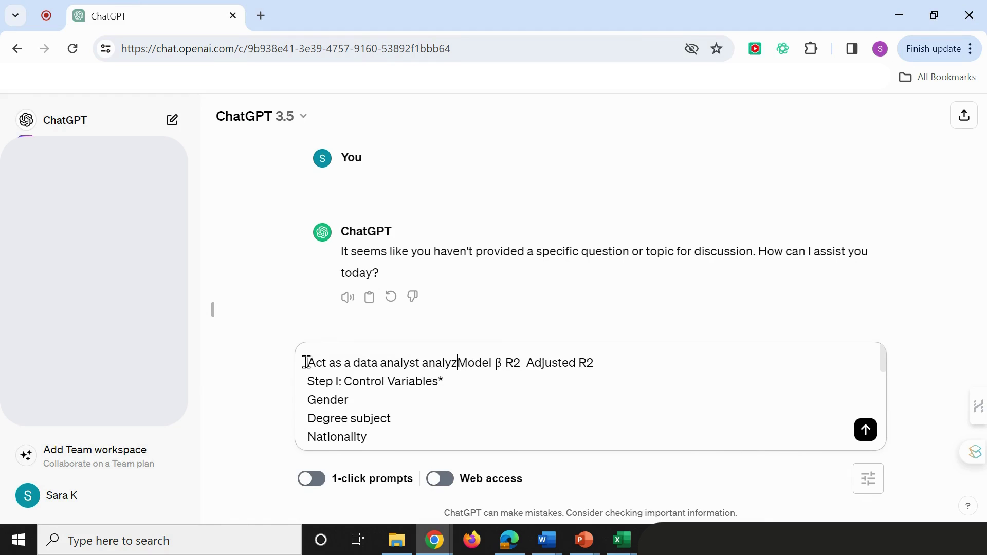
{"action": "type", "text": "prov"}
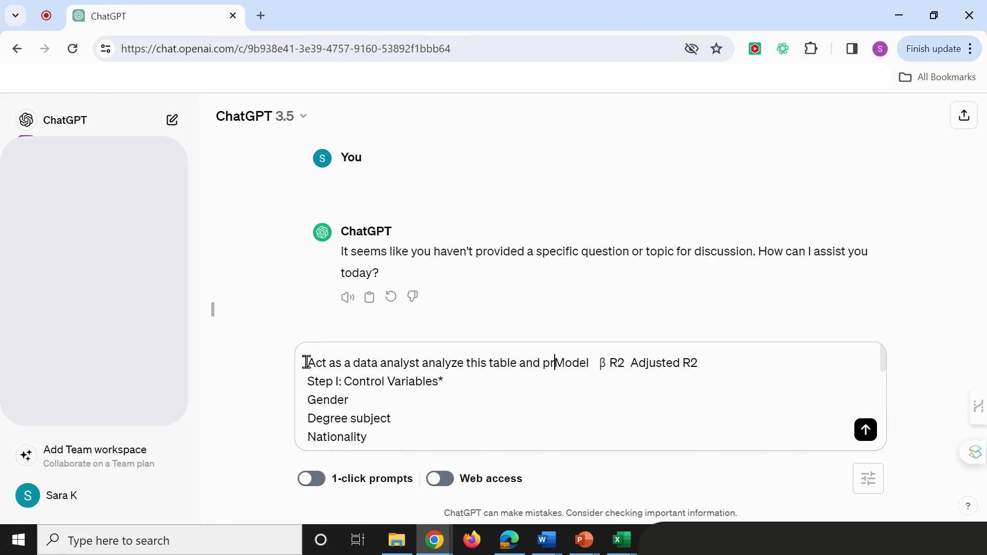
{"action": "type", "text": "ide me with the key insights"}
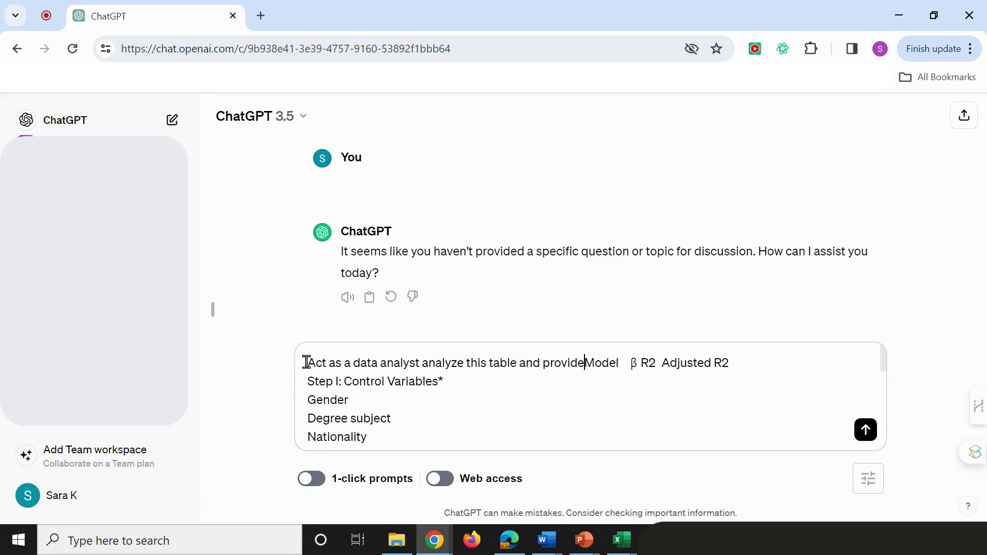
{"action": "key", "text": "shift+Return"}
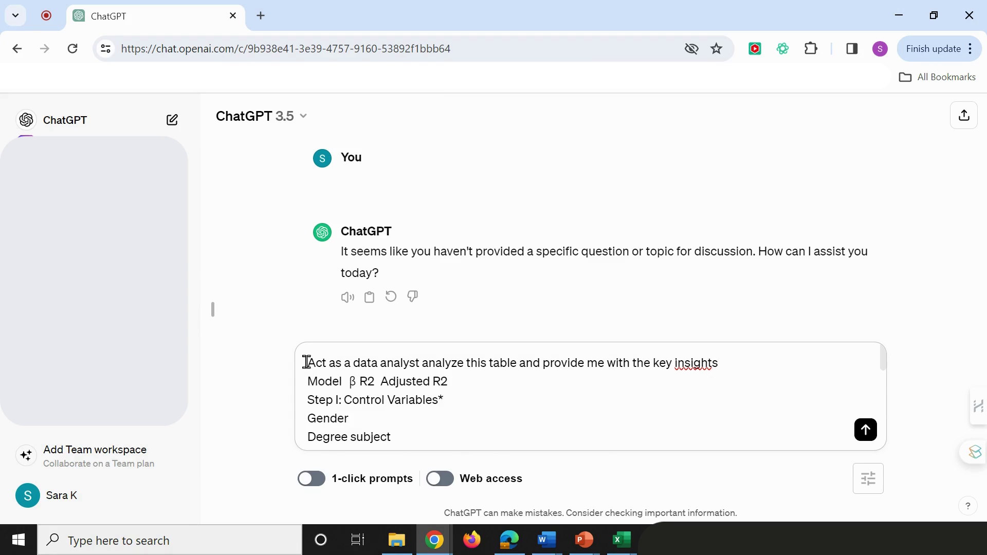
{"action": "key", "text": "Return"}
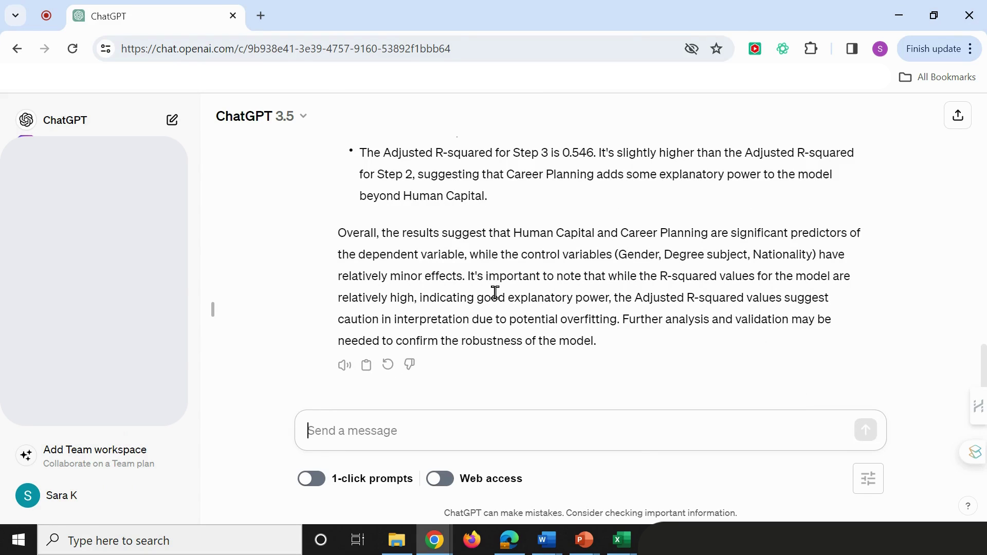
Scroll through ChatGPT's step-by-step regression insights down to the overall summary
{"action": "scroll", "coordinate": [524, 241], "scroll_direction": "up", "scroll_amount": 15}
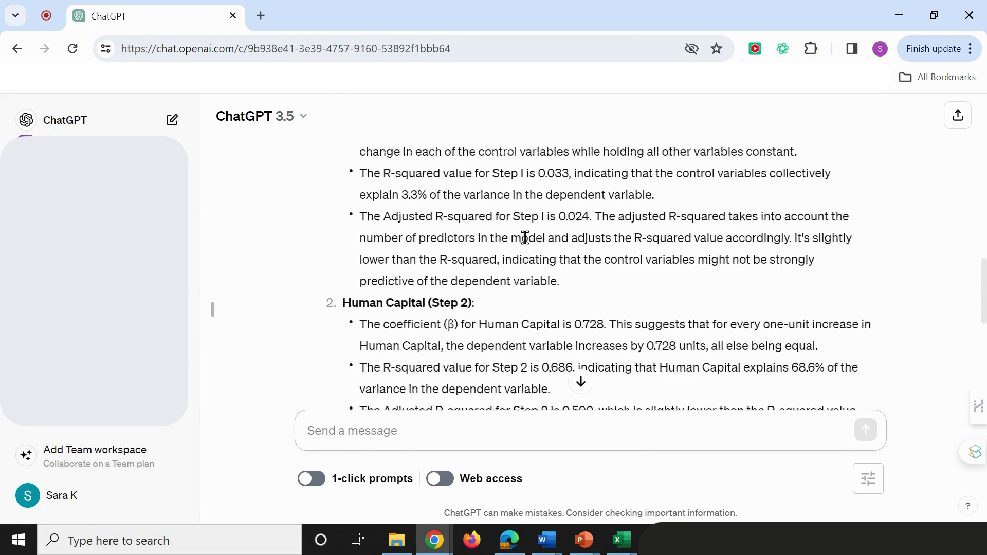
{"action": "scroll", "coordinate": [524, 241], "scroll_direction": "up", "scroll_amount": 2}
{"action": "scroll", "coordinate": [524, 241], "scroll_direction": "down", "scroll_amount": 1}
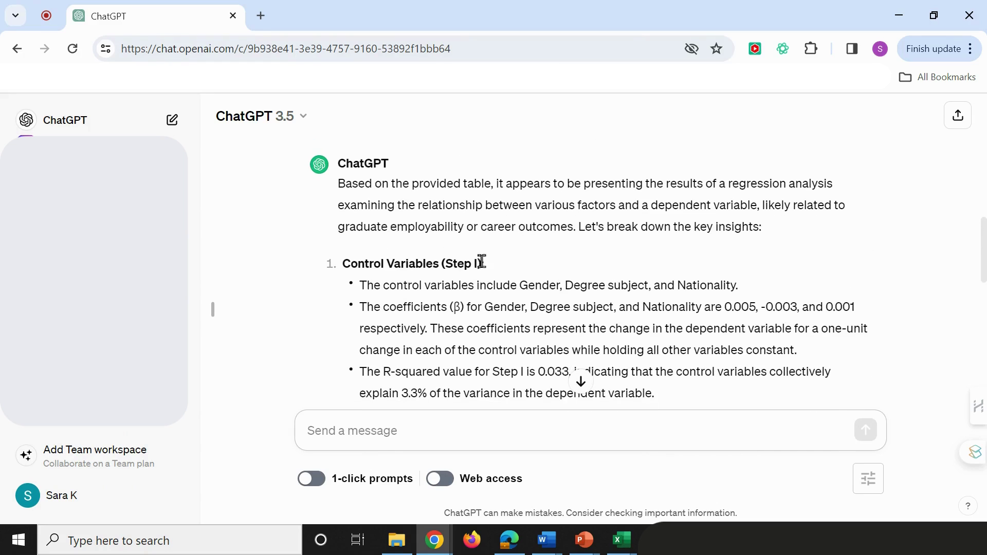
{"action": "scroll", "coordinate": [588, 280], "scroll_direction": "down", "scroll_amount": 3}
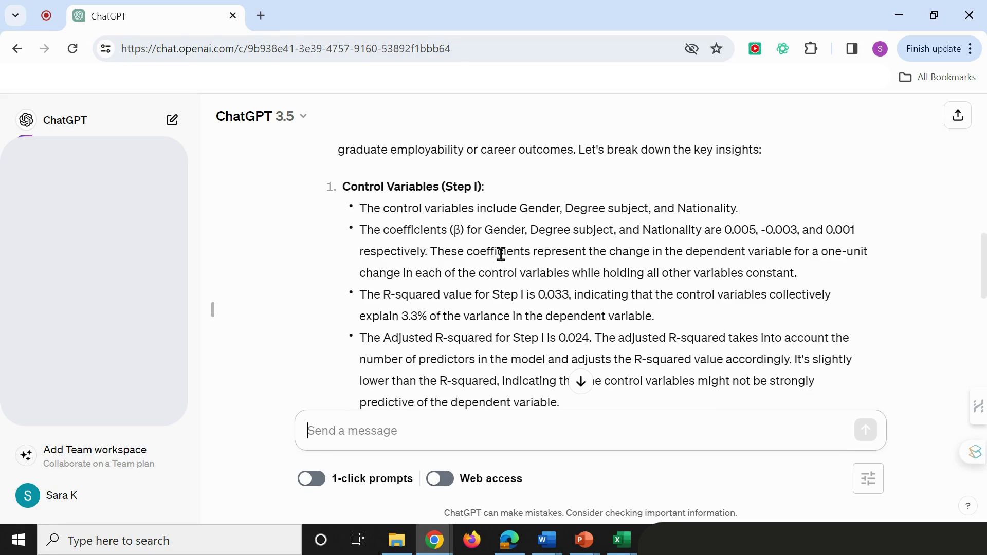
{"action": "scroll", "coordinate": [729, 246], "scroll_direction": "down", "scroll_amount": 1}
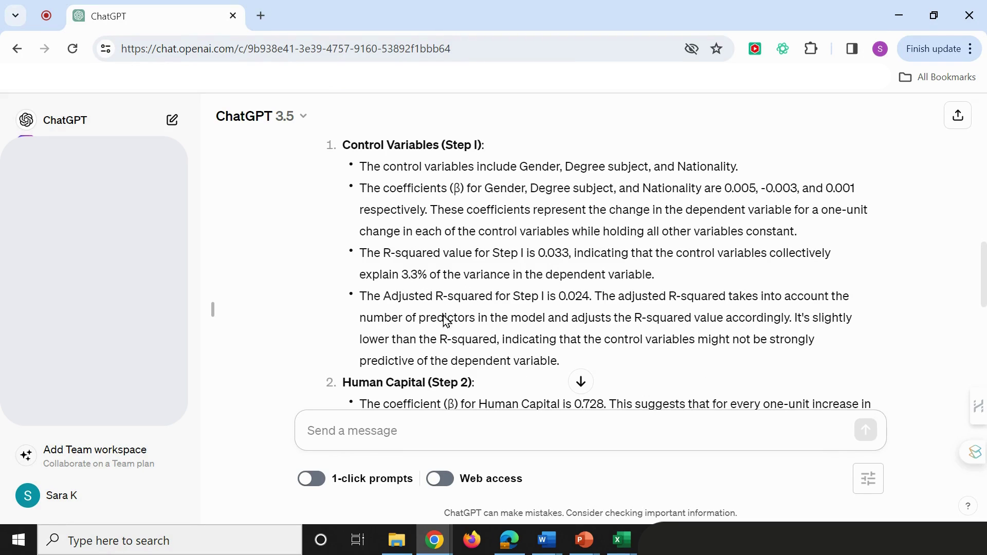
{"action": "scroll", "coordinate": [453, 318], "scroll_direction": "down", "scroll_amount": 1}
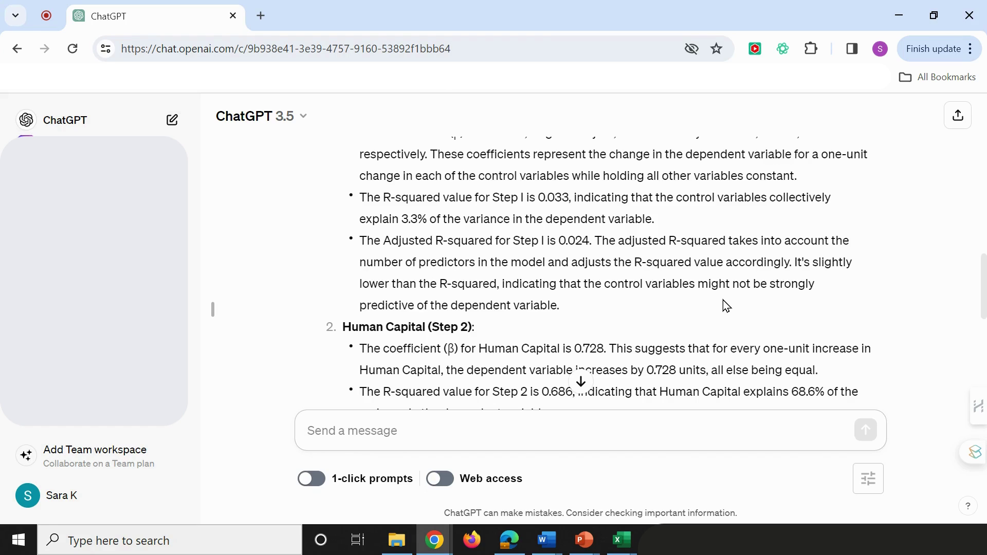
{"action": "scroll", "coordinate": [722, 301], "scroll_direction": "down", "scroll_amount": 3}
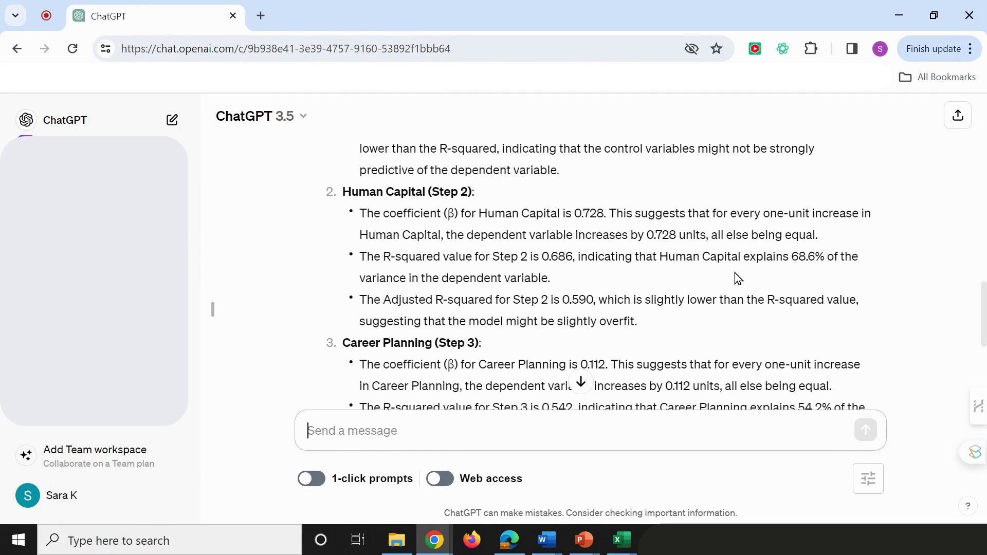
{"action": "scroll", "coordinate": [663, 316], "scroll_direction": "down", "scroll_amount": 3}
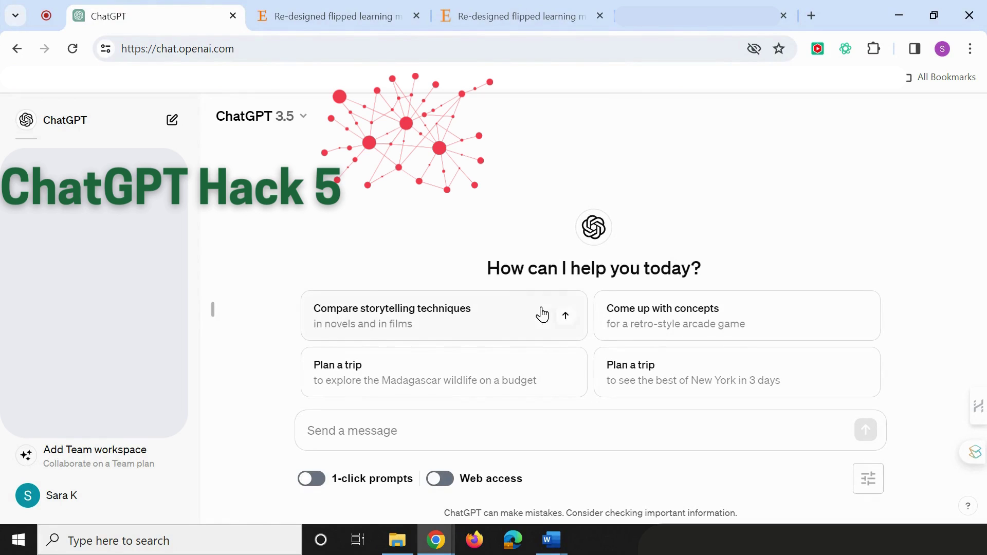
Select the Introduction section of the flipped-learning article PDF
{"action": "left_click", "coordinate": [512, 19]}
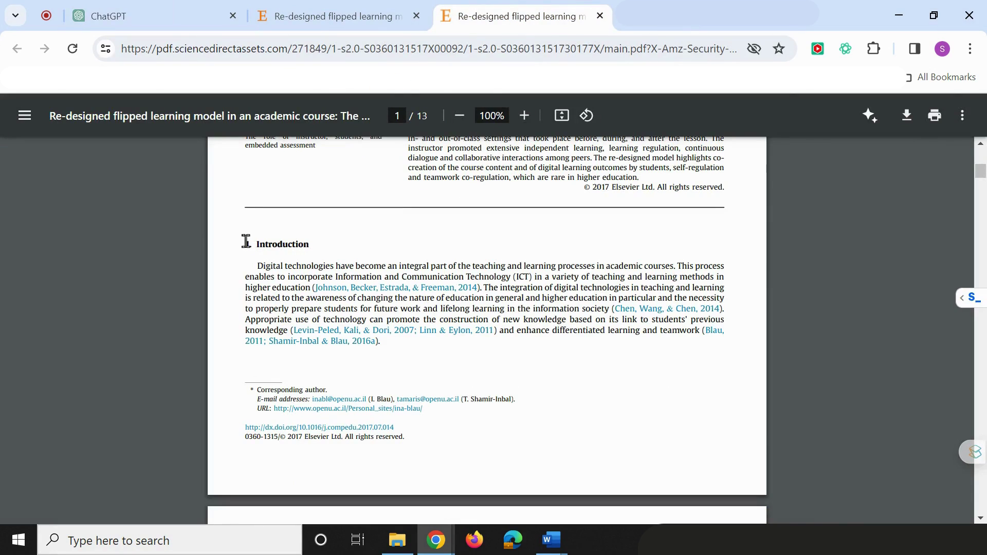
{"action": "left_click_drag", "start_coordinate": [247, 241], "coordinate": [345, 551]}
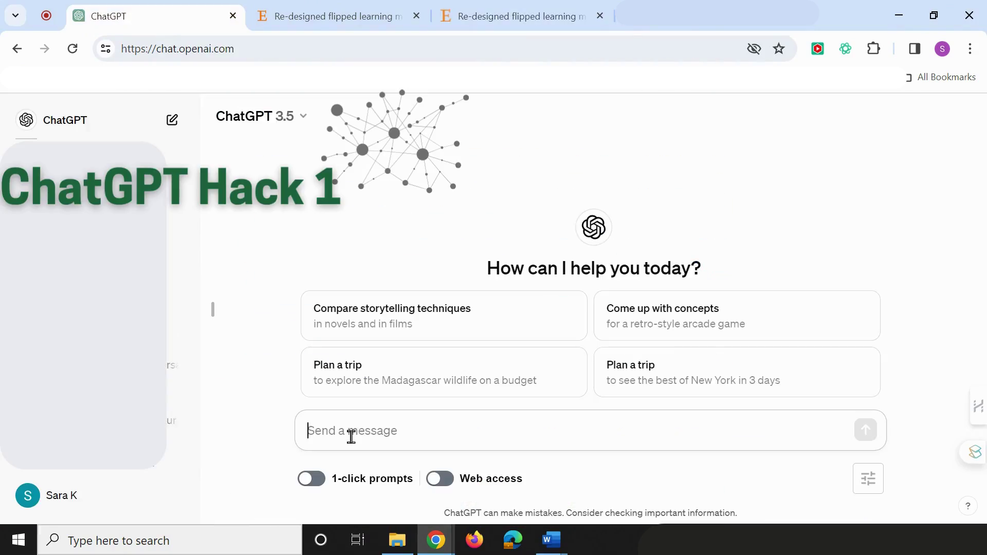
Paste the Introduction into the message, with a request to analyse it and suggest headings above it
{"action": "key", "text": "ctrl+v"}
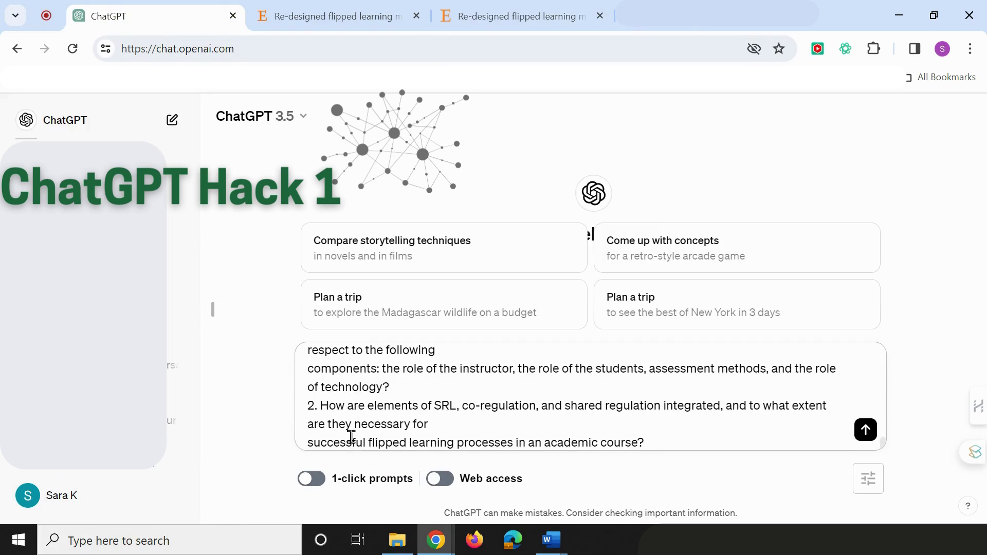
{"action": "scroll", "coordinate": [383, 415], "scroll_direction": "up", "scroll_amount": 3}
{"action": "scroll", "coordinate": [385, 414], "scroll_direction": "up", "scroll_amount": 15}
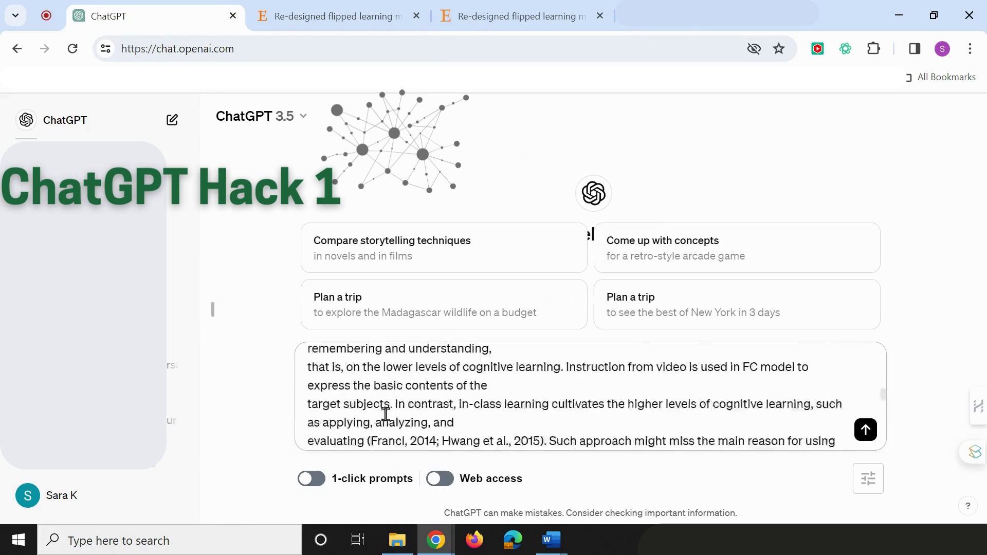
{"action": "scroll", "coordinate": [385, 414], "scroll_direction": "up", "scroll_amount": 5}
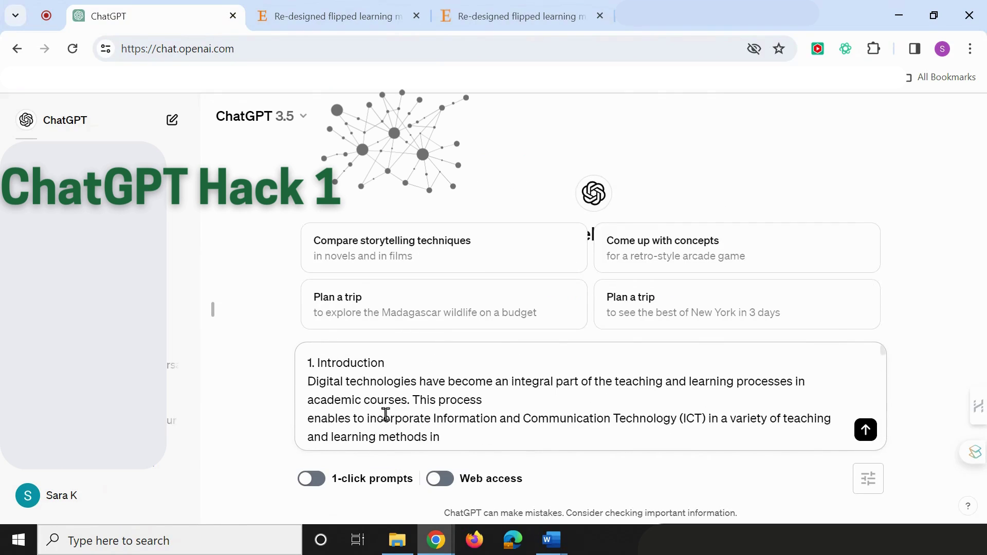
{"action": "left_click", "coordinate": [307, 361]}
{"action": "key", "text": "Return"}
{"action": "key", "text": "Return"}
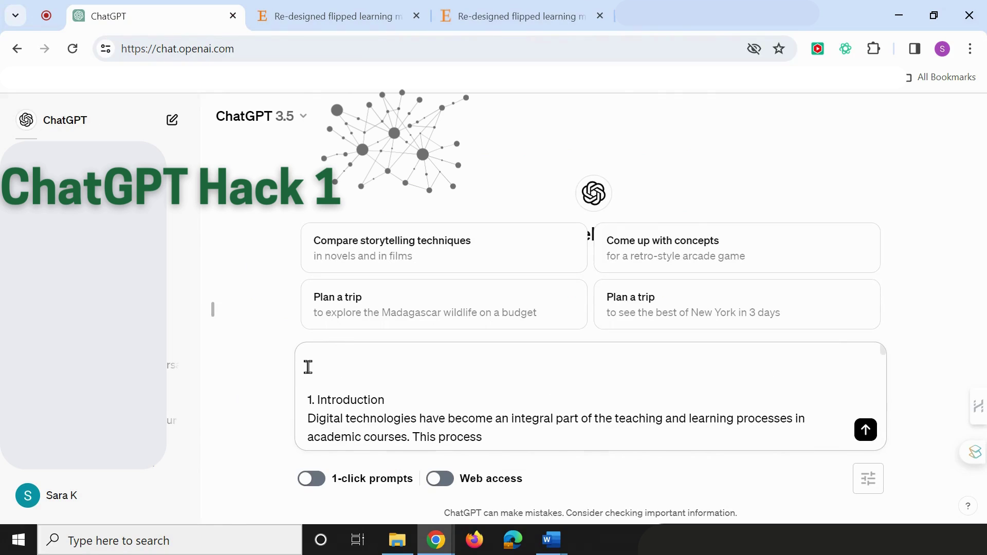
{"action": "type", "text": "analyse this introduction and provide me with the headings to formulate a similar introduction"}
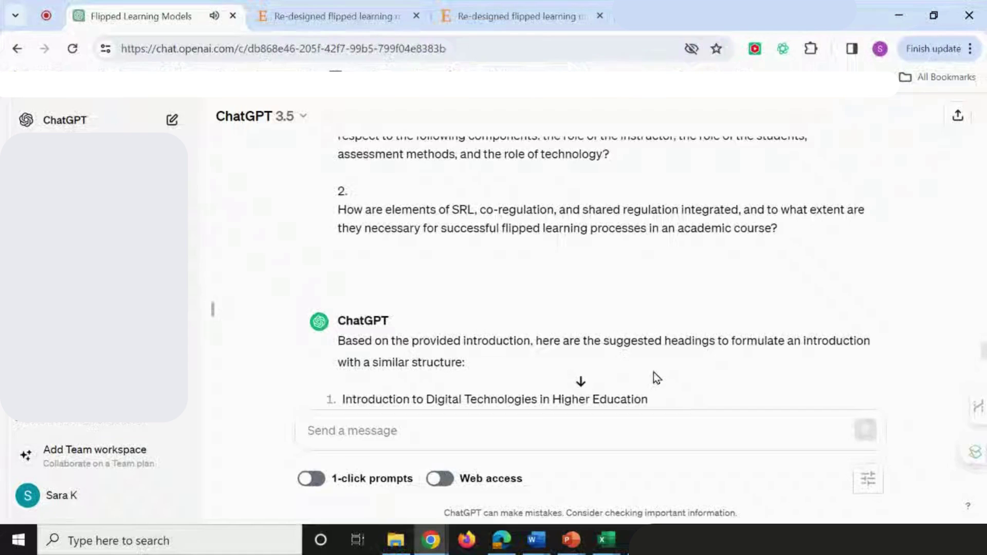
Read ChatGPT's eight numbered introduction headings down to Research Objectives and Questions and the closing summary
{"action": "scroll", "coordinate": [653, 372], "scroll_direction": "down", "scroll_amount": 3}
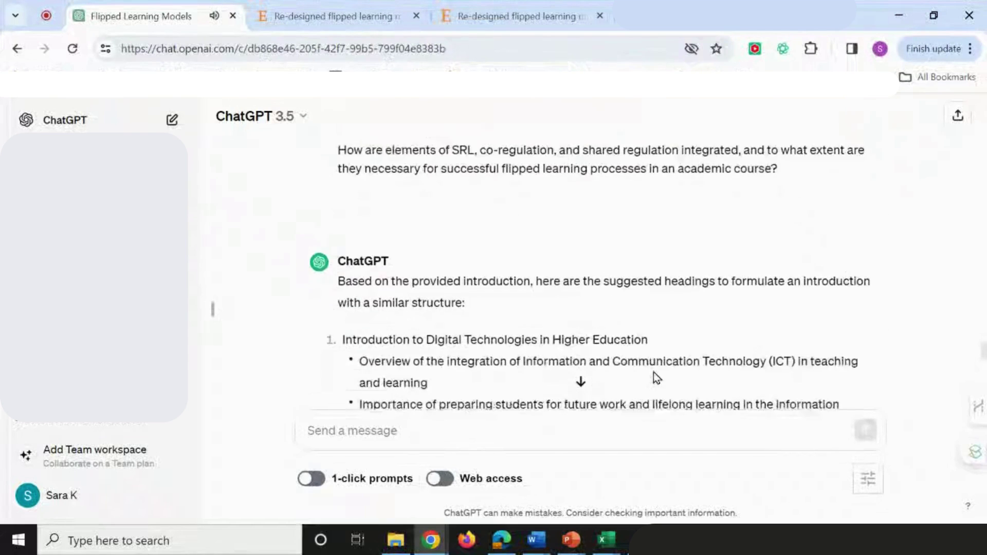
{"action": "scroll", "coordinate": [652, 371], "scroll_direction": "down", "scroll_amount": 4}
{"action": "scroll", "coordinate": [654, 373], "scroll_direction": "up", "scroll_amount": 3}
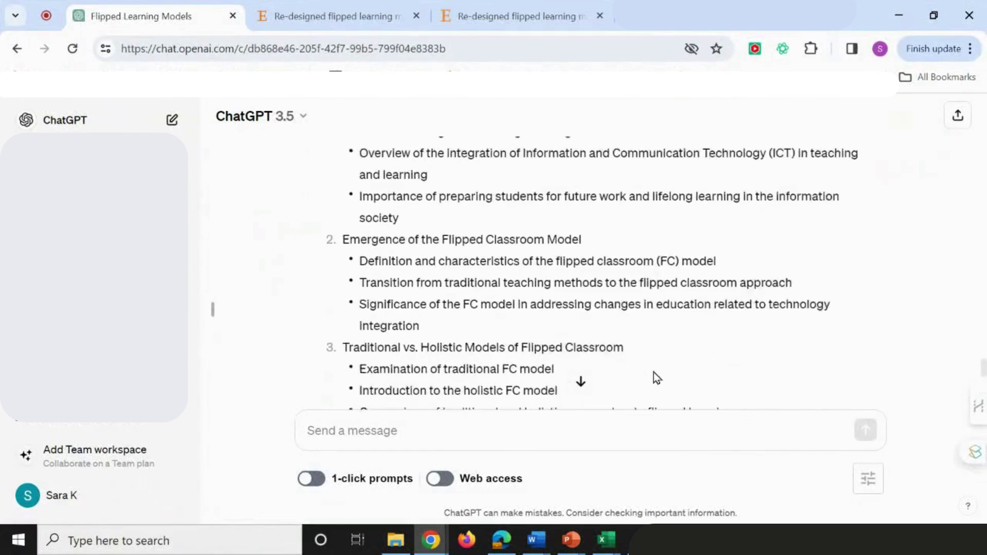
{"action": "scroll", "coordinate": [653, 372], "scroll_direction": "up", "scroll_amount": 1}
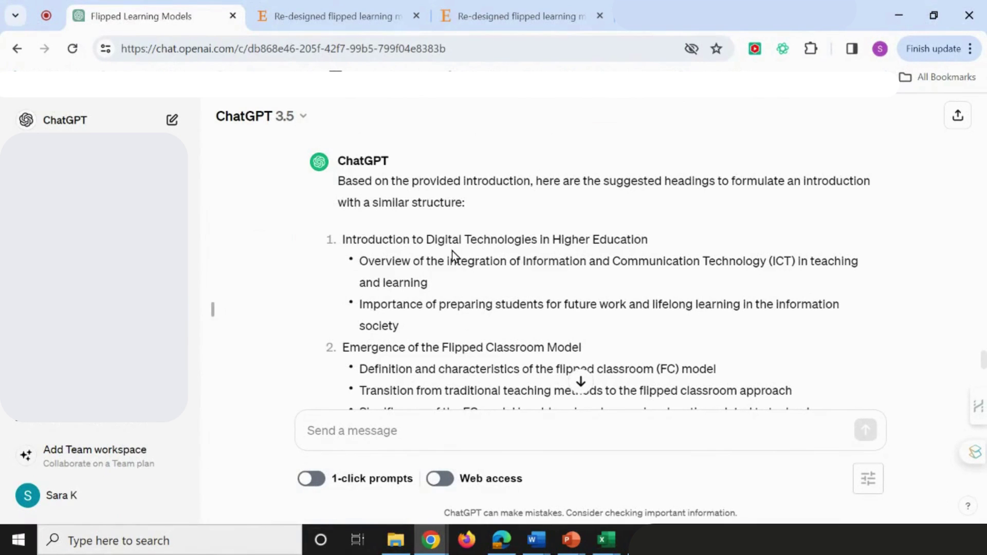
{"action": "scroll", "coordinate": [451, 251], "scroll_direction": "down", "scroll_amount": 1}
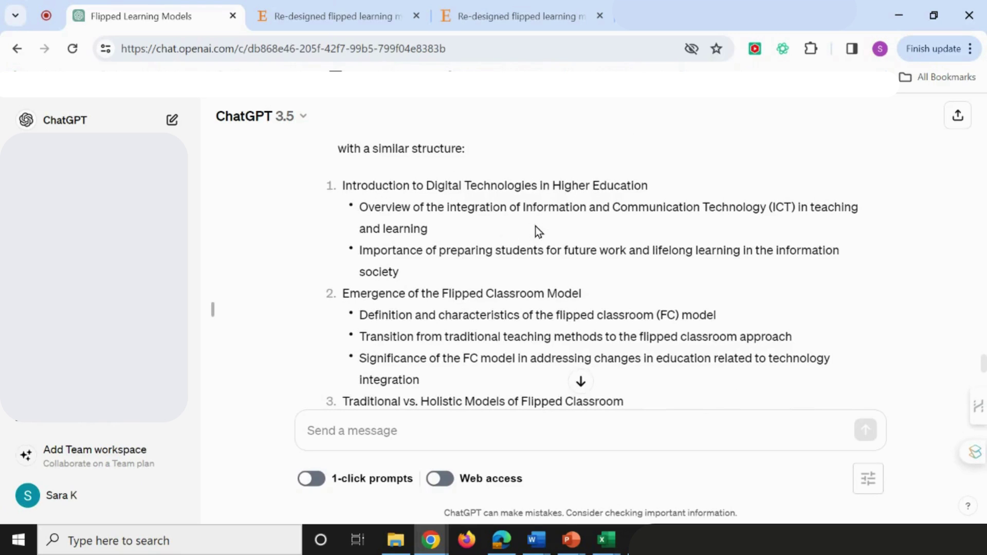
{"action": "scroll", "coordinate": [535, 226], "scroll_direction": "down", "scroll_amount": 1}
{"action": "scroll", "coordinate": [530, 214], "scroll_direction": "down", "scroll_amount": 2}
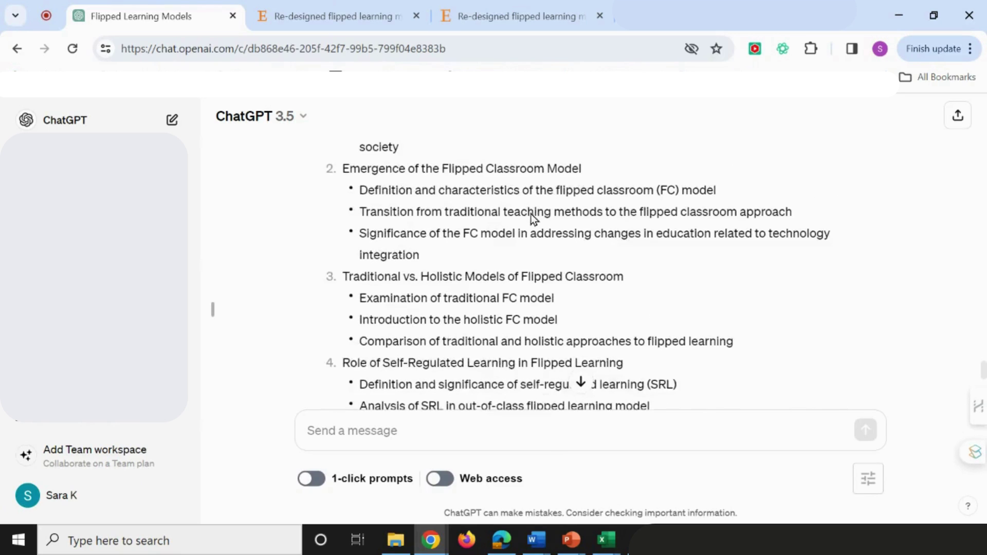
{"action": "scroll", "coordinate": [473, 191], "scroll_direction": "down", "scroll_amount": 1}
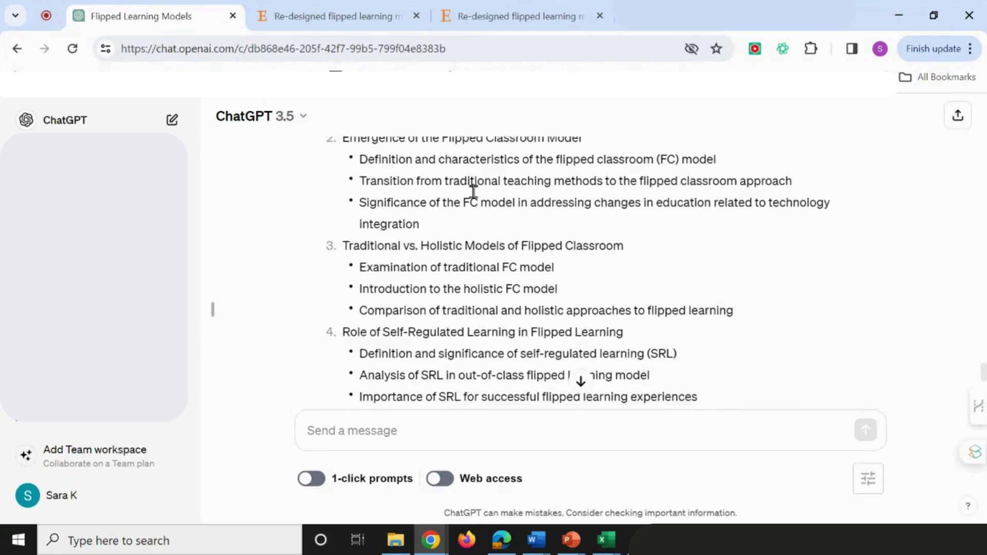
{"action": "scroll", "coordinate": [469, 191], "scroll_direction": "down", "scroll_amount": 1}
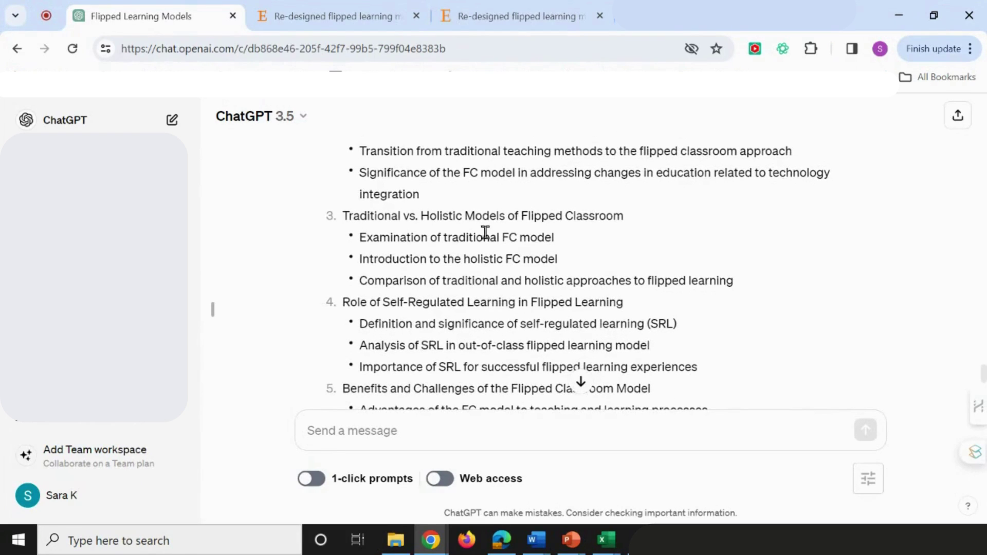
{"action": "scroll", "coordinate": [494, 233], "scroll_direction": "down", "scroll_amount": 2}
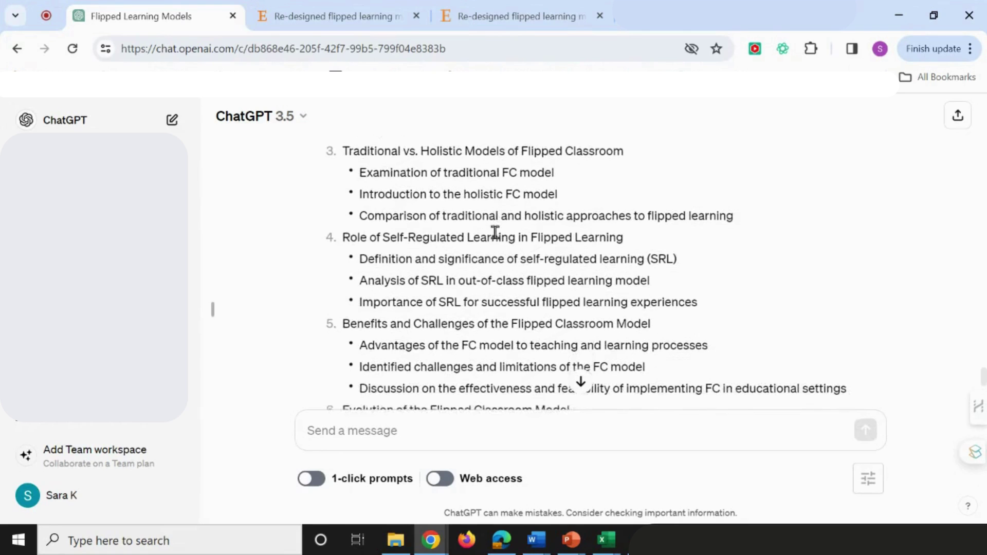
{"action": "scroll", "coordinate": [440, 353], "scroll_direction": "down", "scroll_amount": 2}
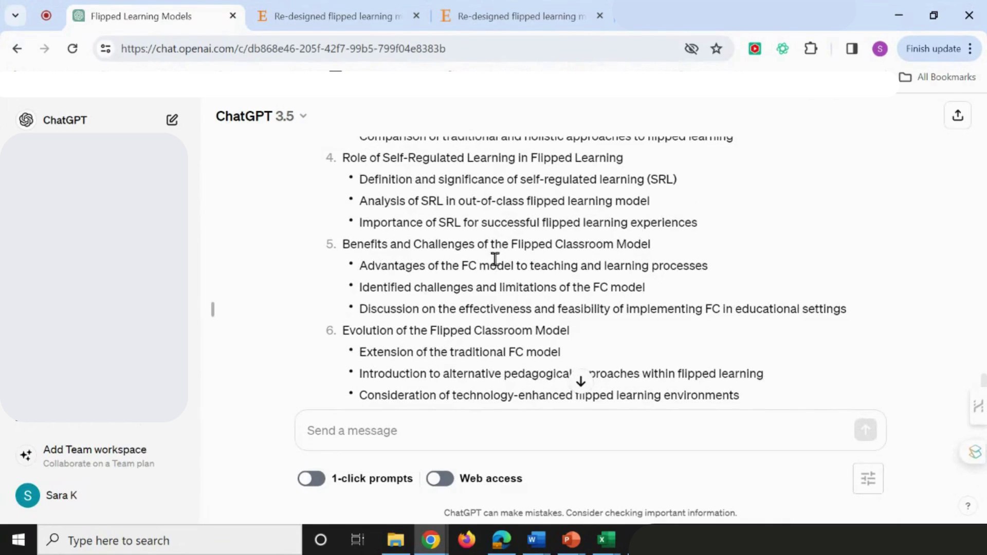
{"action": "scroll", "coordinate": [446, 315], "scroll_direction": "down", "scroll_amount": 2}
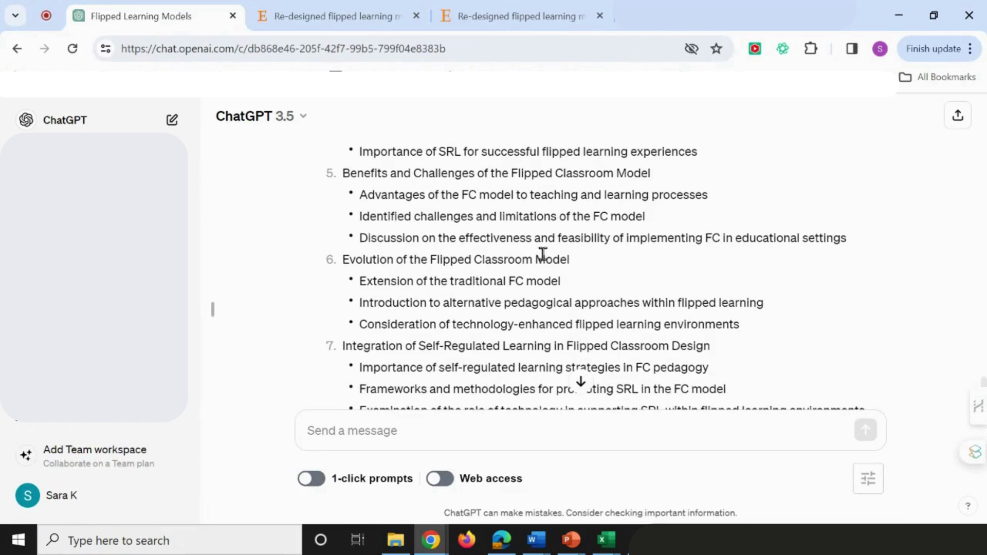
{"action": "scroll", "coordinate": [543, 254], "scroll_direction": "down", "scroll_amount": 1}
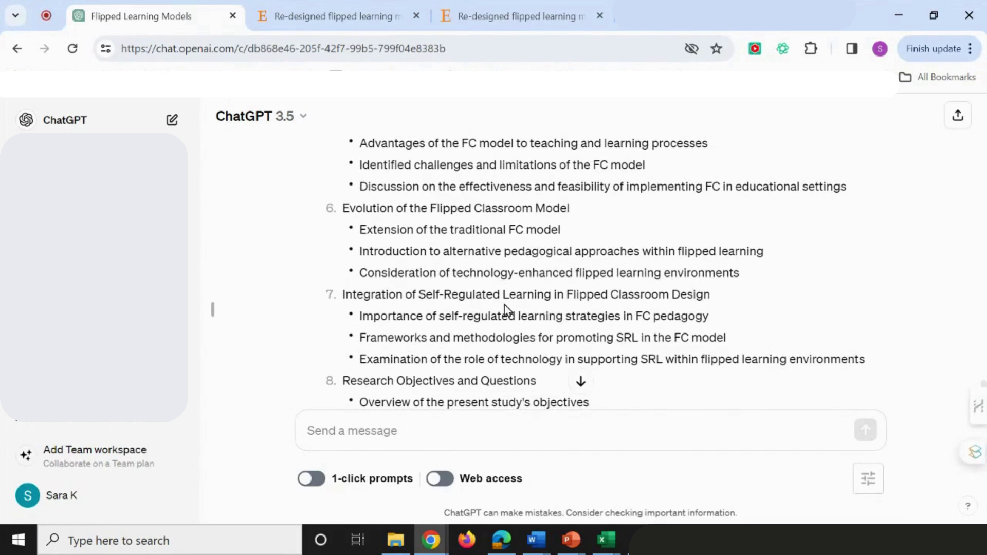
{"action": "scroll", "coordinate": [504, 304], "scroll_direction": "down", "scroll_amount": 2}
{"action": "scroll", "coordinate": [480, 322], "scroll_direction": "down", "scroll_amount": 2}
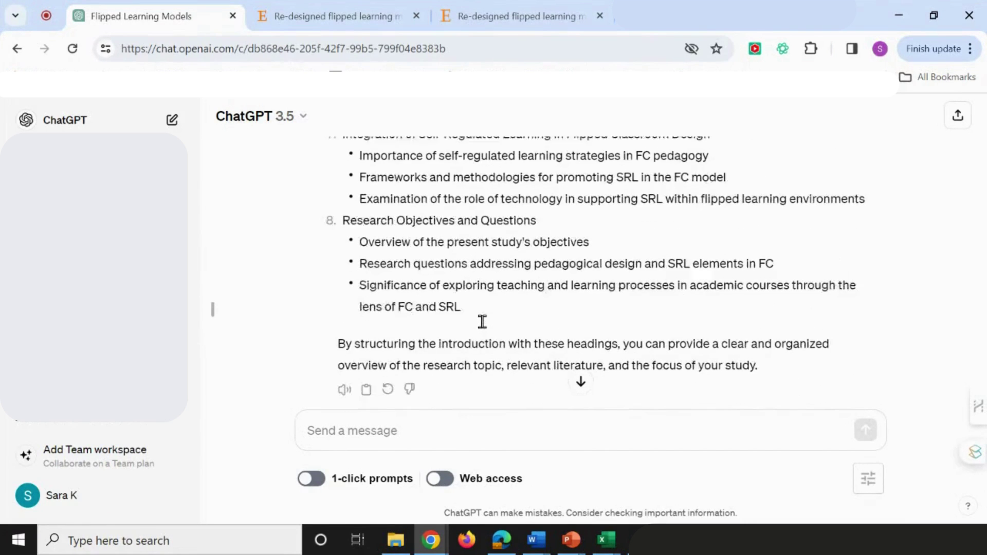
{"action": "scroll", "coordinate": [481, 322], "scroll_direction": "up", "scroll_amount": 3}
{"action": "scroll", "coordinate": [483, 322], "scroll_direction": "up", "scroll_amount": 2}
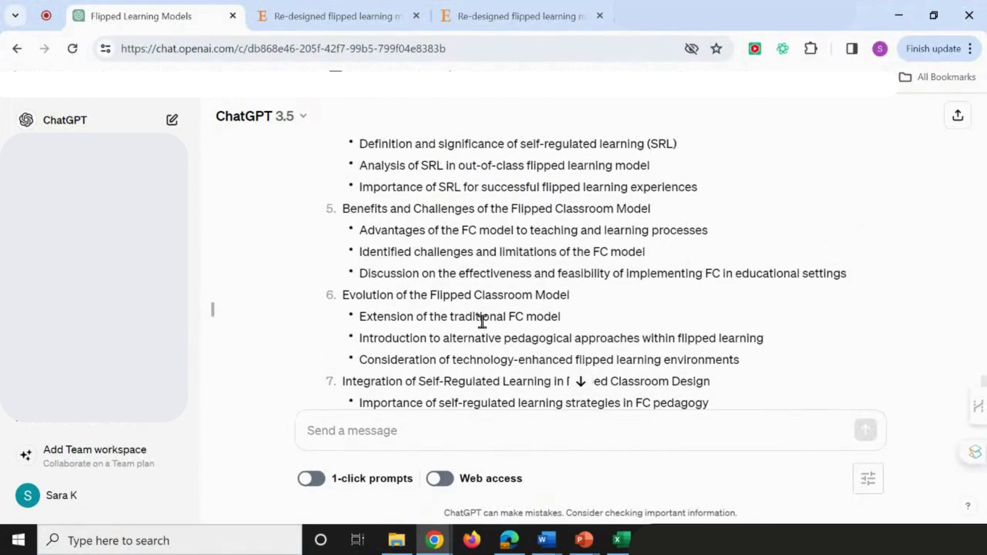
{"action": "scroll", "coordinate": [482, 322], "scroll_direction": "up", "scroll_amount": 6}
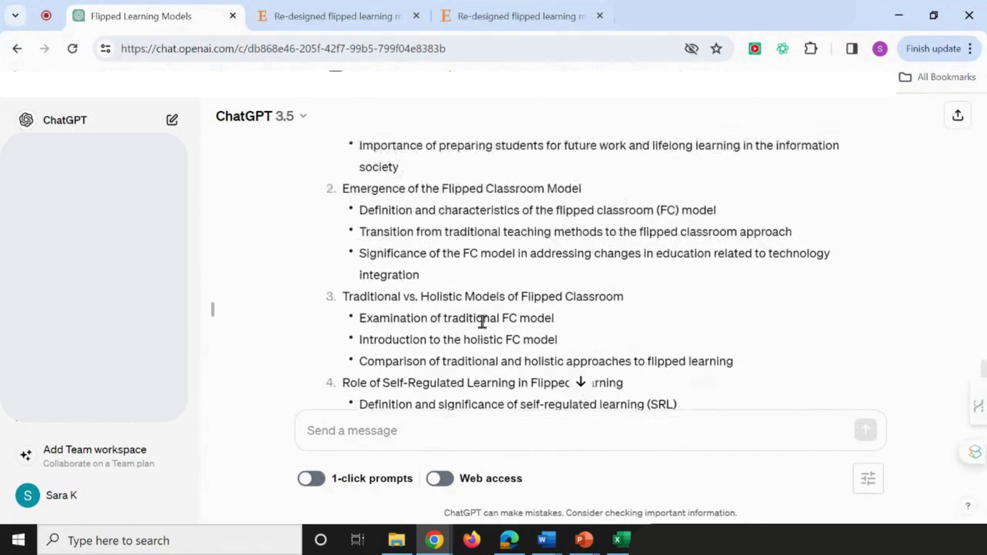
{"action": "scroll", "coordinate": [483, 322], "scroll_direction": "up", "scroll_amount": 1}
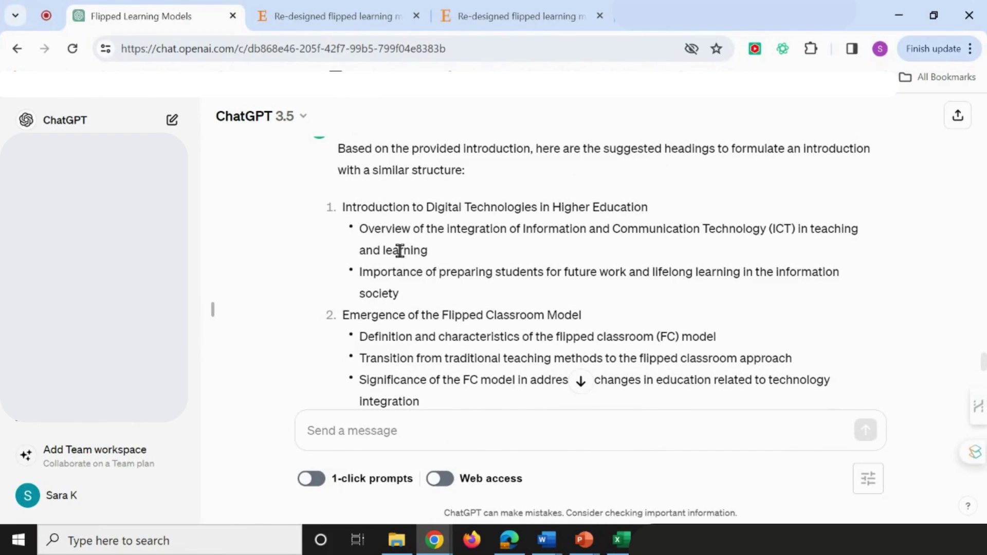
{"action": "scroll", "coordinate": [400, 251], "scroll_direction": "down", "scroll_amount": 4}
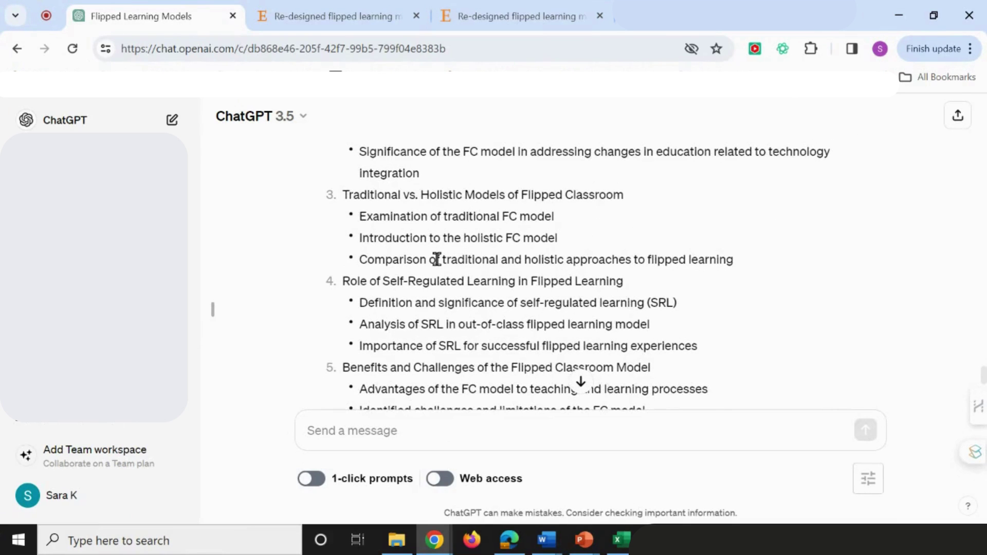
{"action": "scroll", "coordinate": [436, 259], "scroll_direction": "down", "scroll_amount": 3}
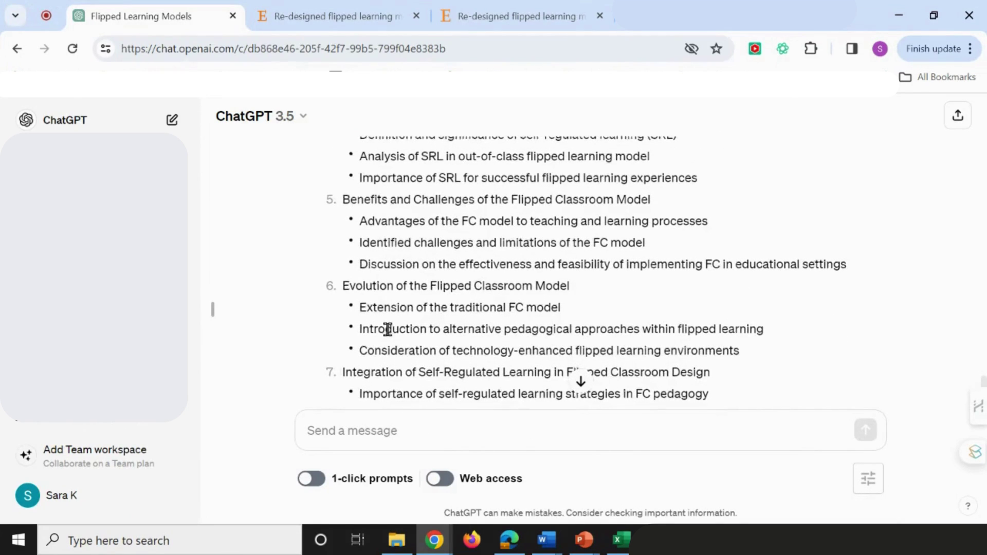
{"action": "scroll", "coordinate": [388, 329], "scroll_direction": "down", "scroll_amount": 3}
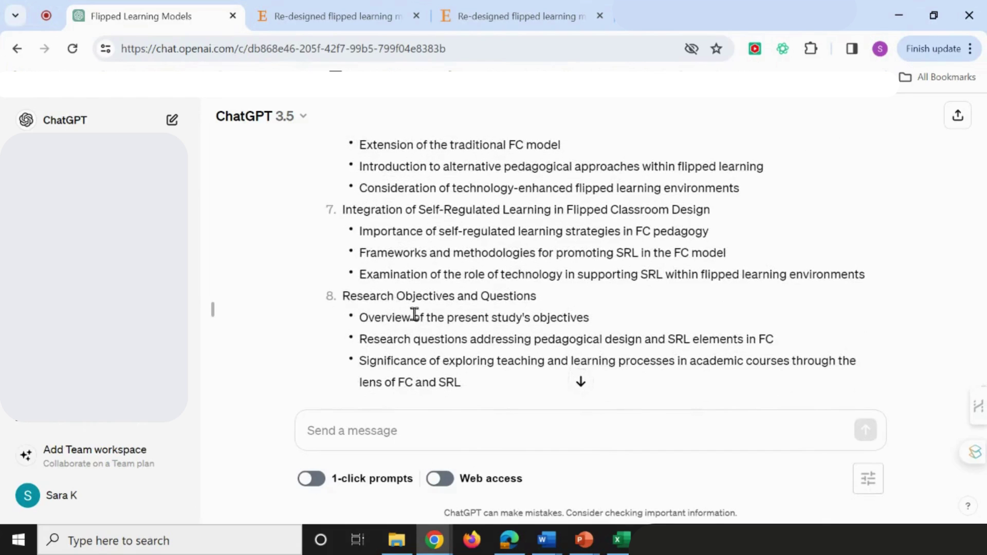